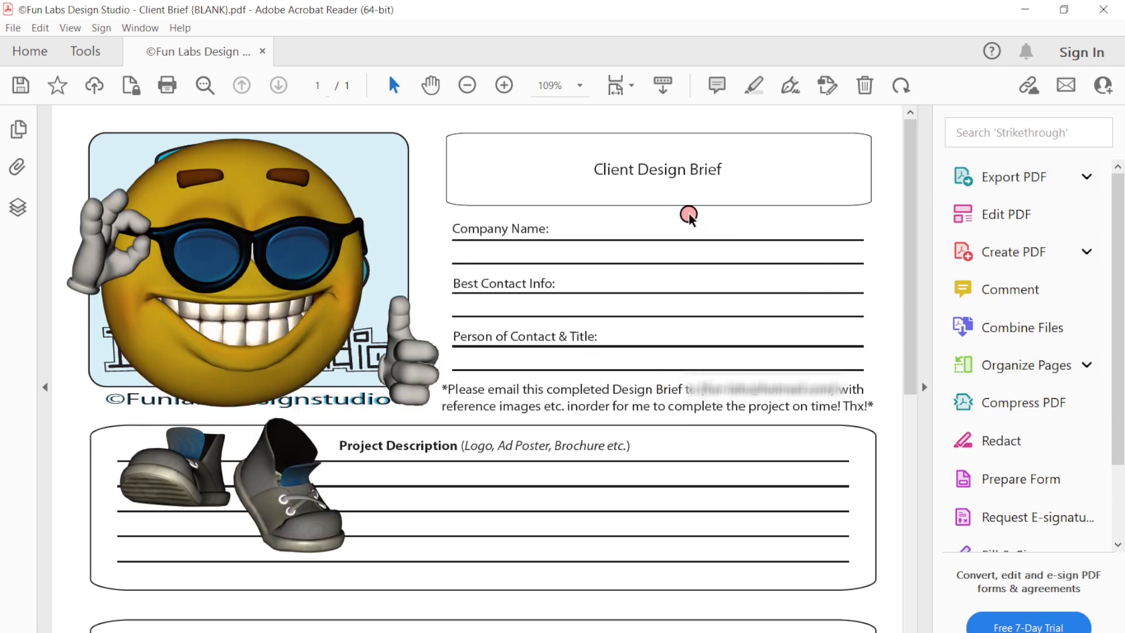
# Open the Fill & Sign tool for the blank Client Design Brief.
pyautogui.scroll(-3, 1016, 464)
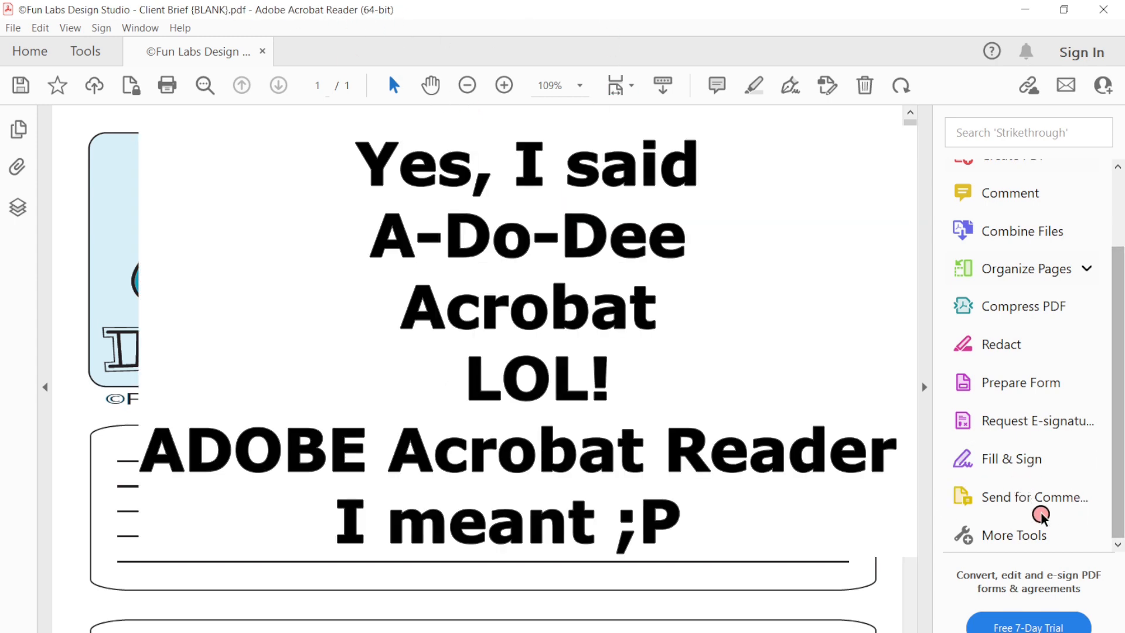
pyautogui.scroll(2, 1060, 502)
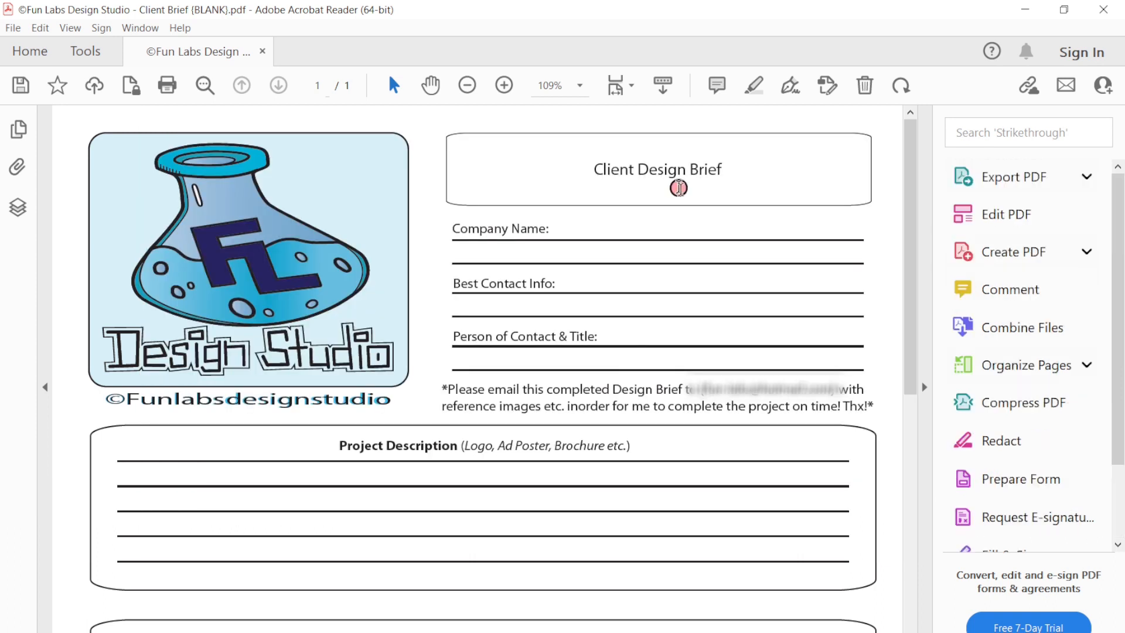
pyautogui.moveTo(1120, 404); pyautogui.dragTo(1117, 519)
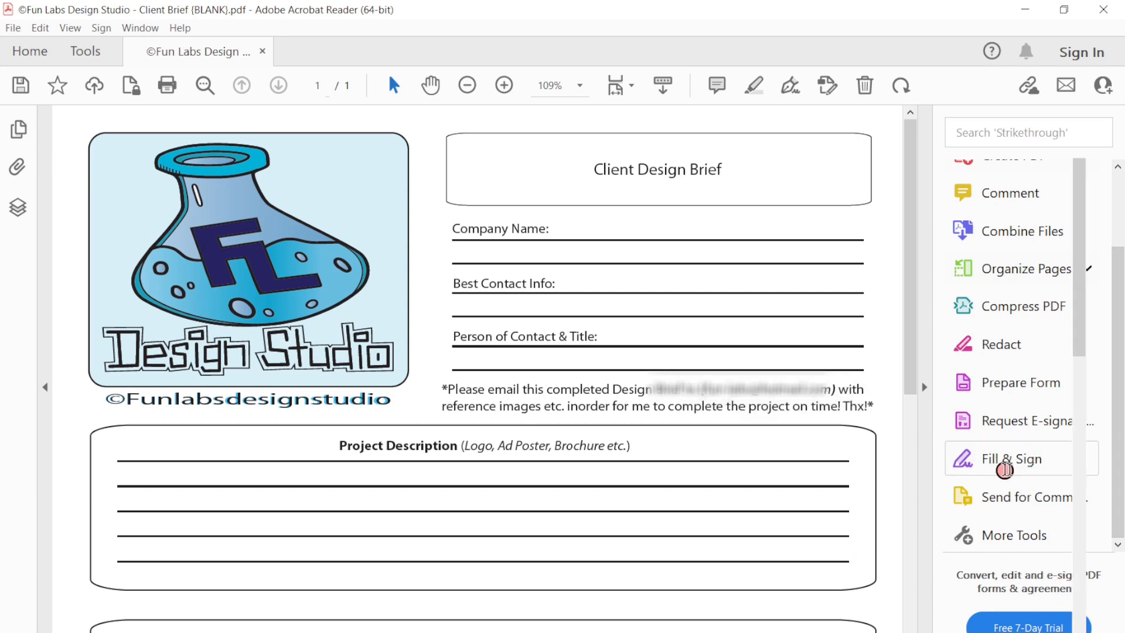
pyautogui.click(1002, 466)
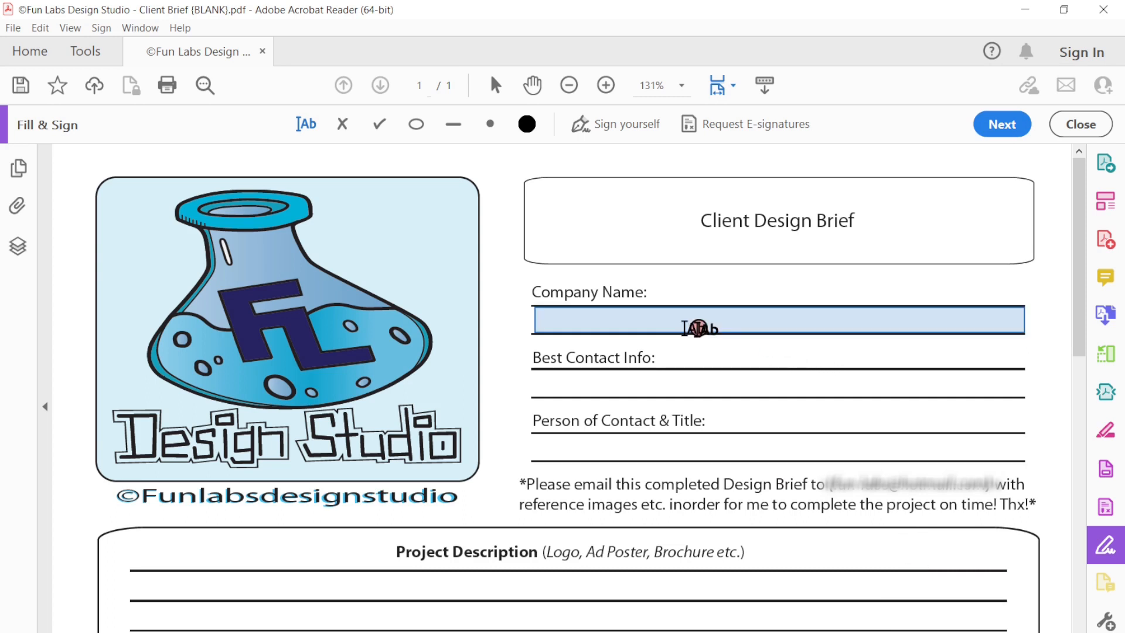
# Fill in the Company Name line of the brief with "Disney Plus".
pyautogui.click(647, 321)
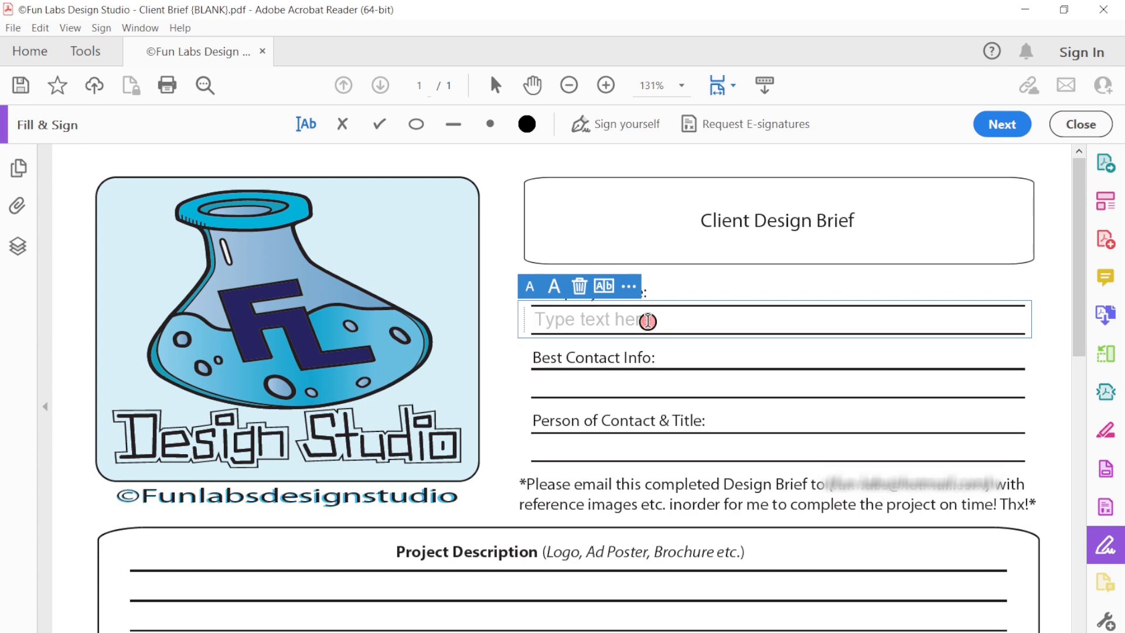
pyautogui.write('D')
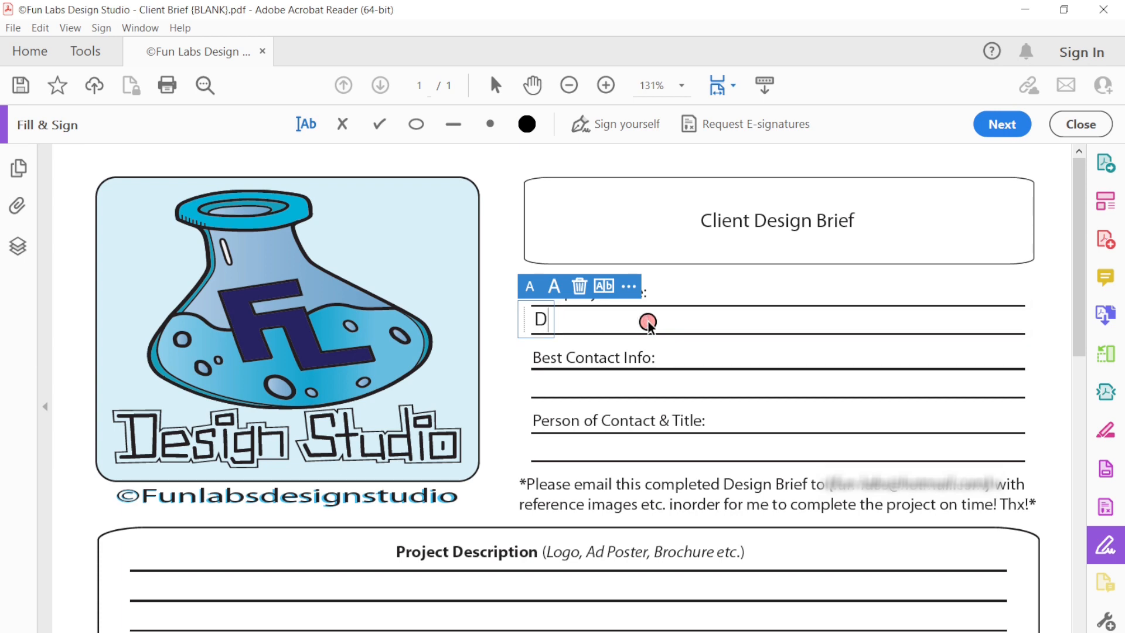
pyautogui.write('isney ')
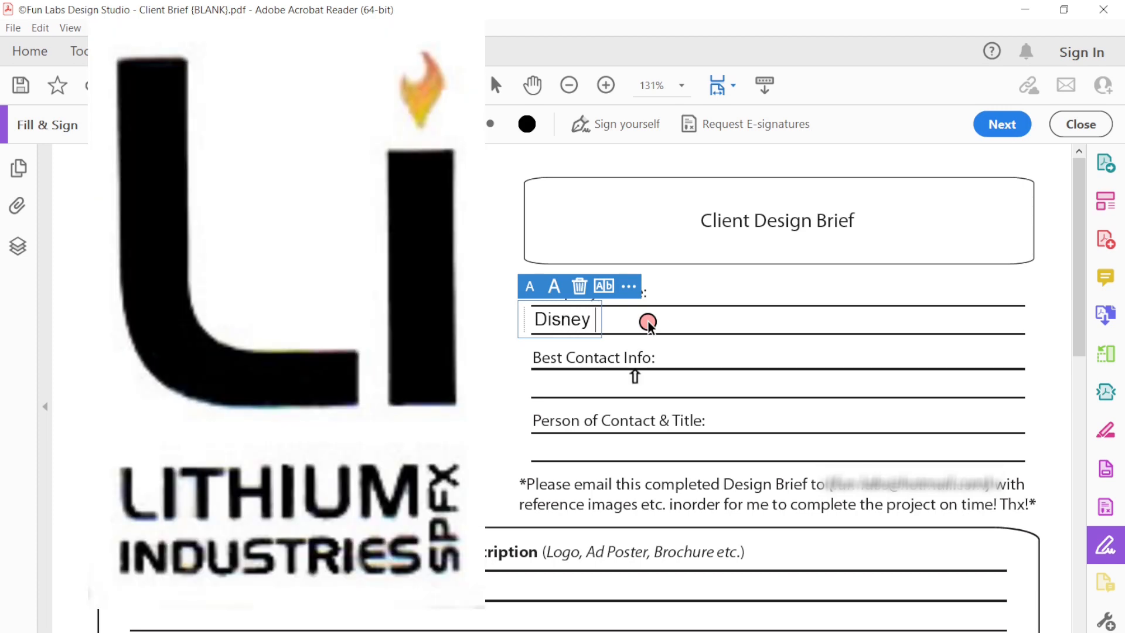
pyautogui.write('Plus')
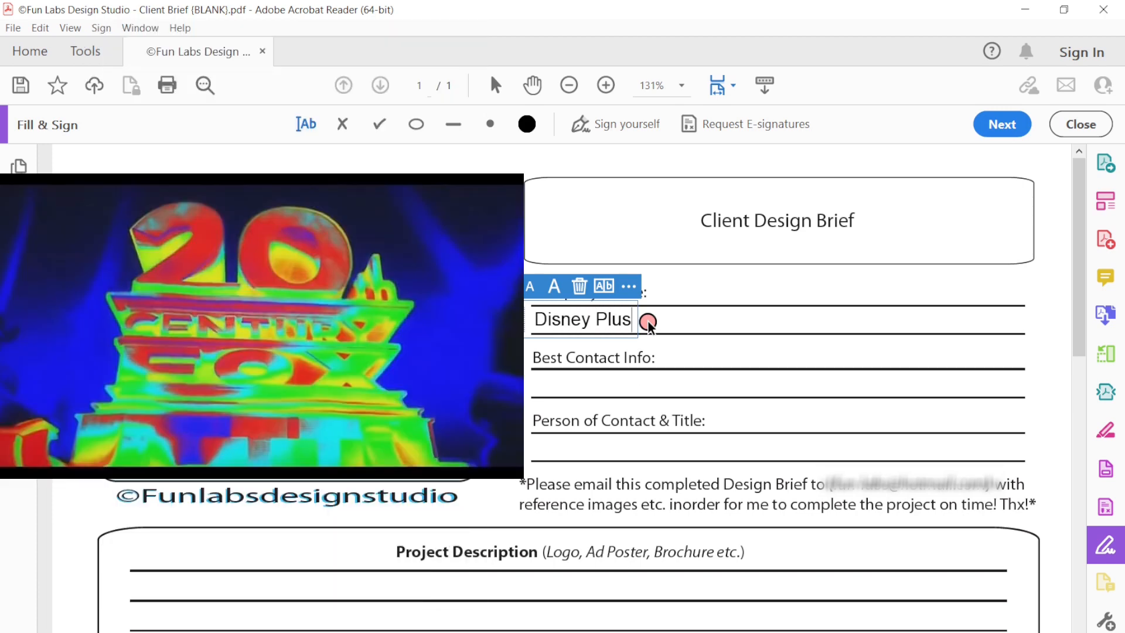
pyautogui.click(681, 325)
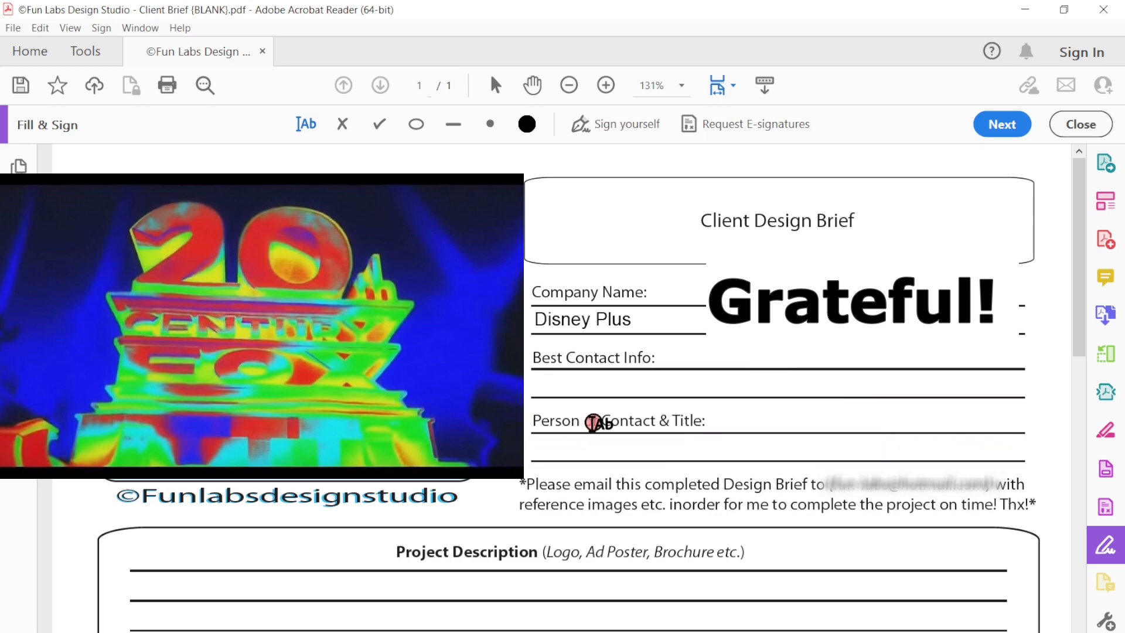
pyautogui.click(606, 384)
pyautogui.click(579, 349)
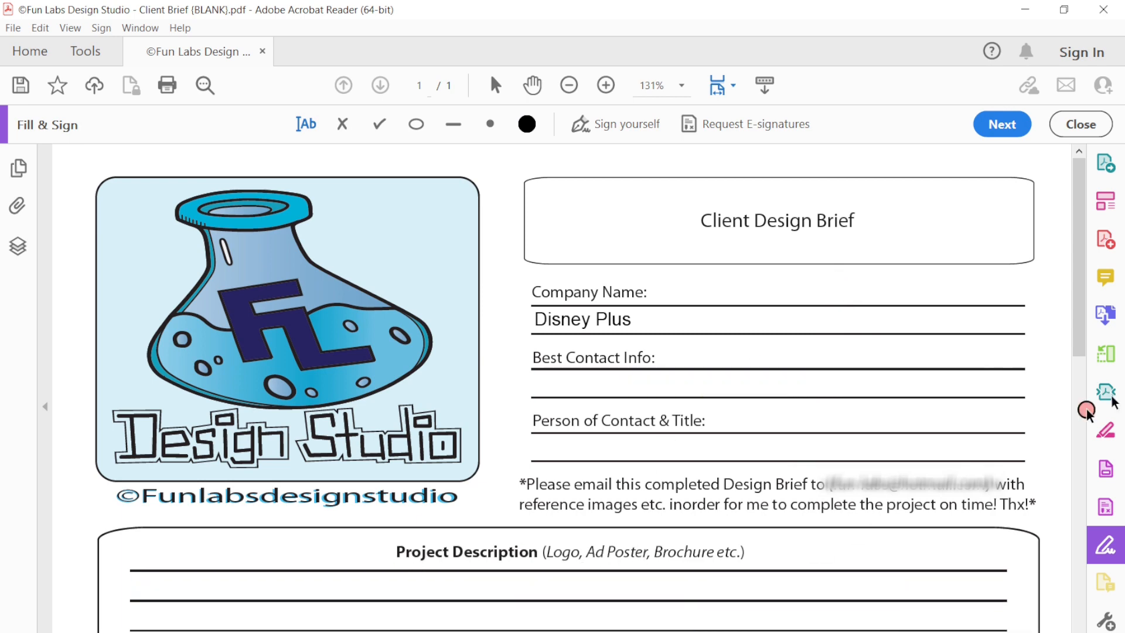
# Enter "Poster for PREY! Must be printable and digital" on the first Project Description line.
pyautogui.moveTo(1084, 326); pyautogui.dragTo(1090, 445)
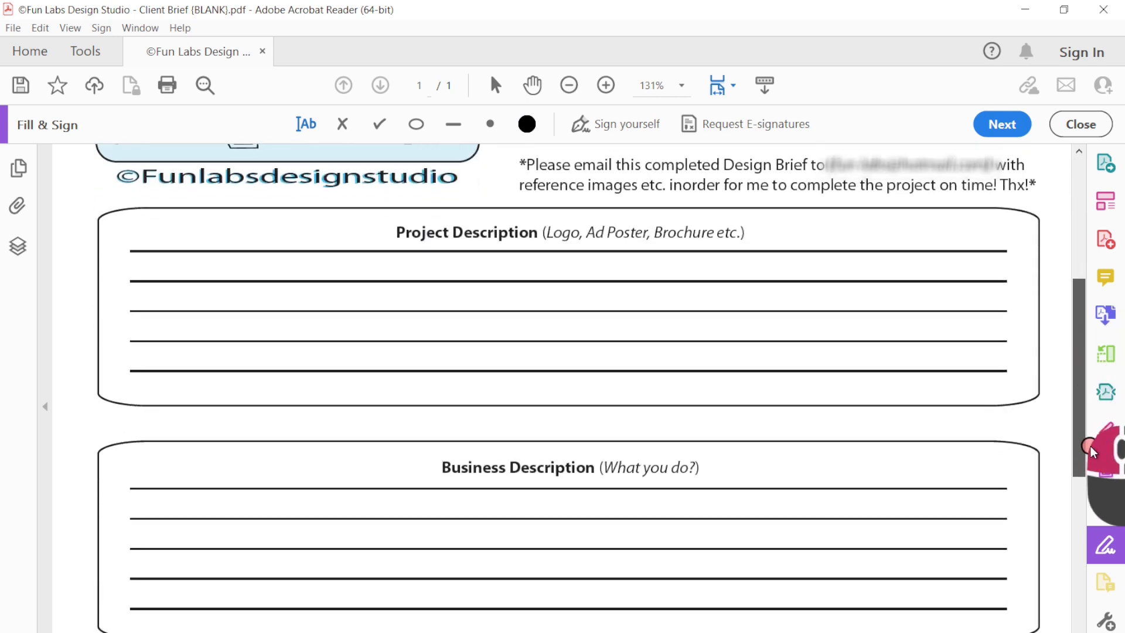
pyautogui.click(220, 275)
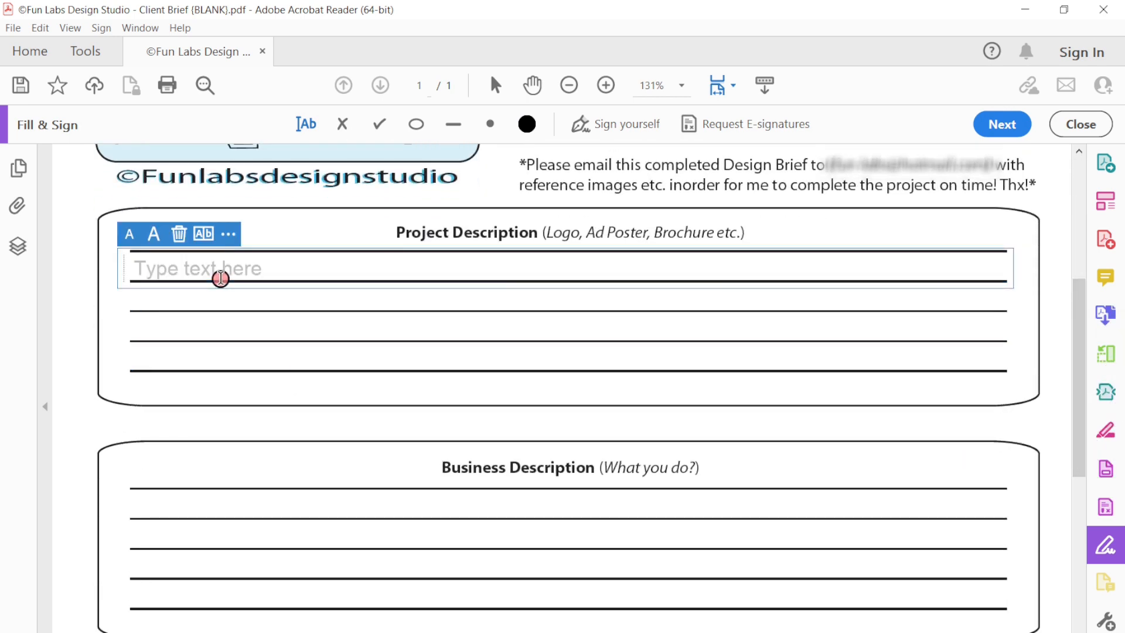
pyautogui.write('Poster')
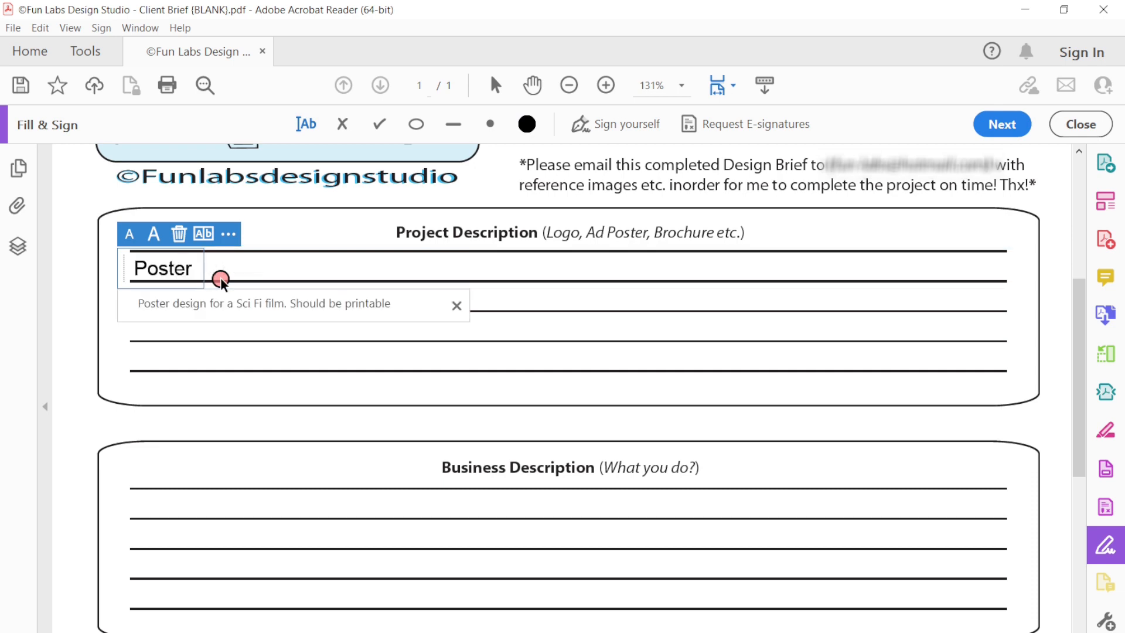
pyautogui.write(' for PREY')
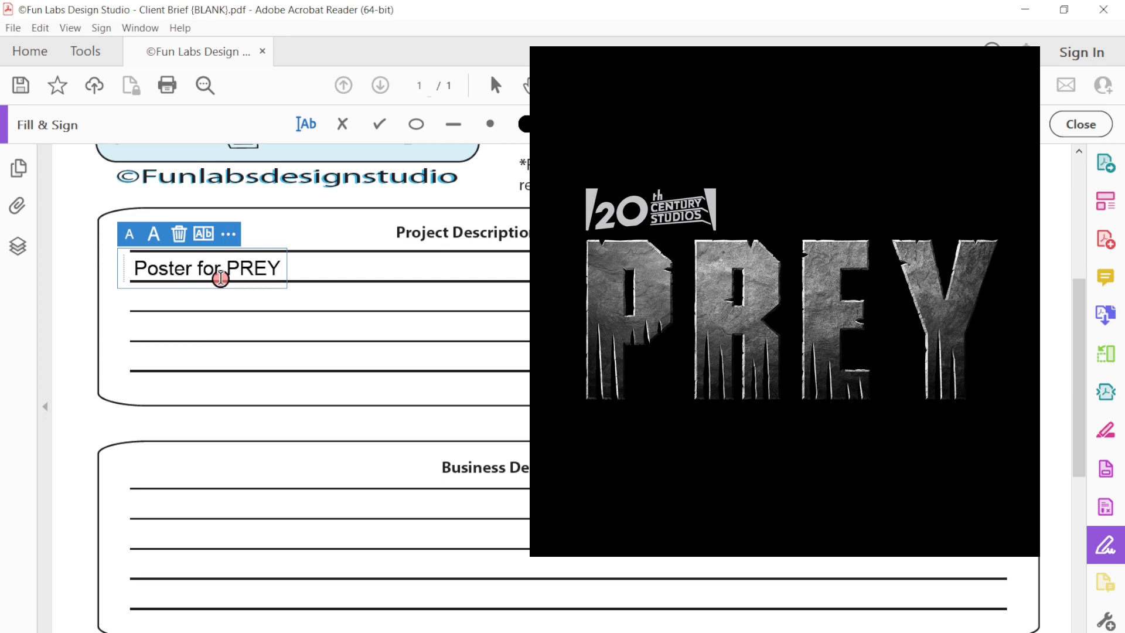
pyautogui.write('! Must')
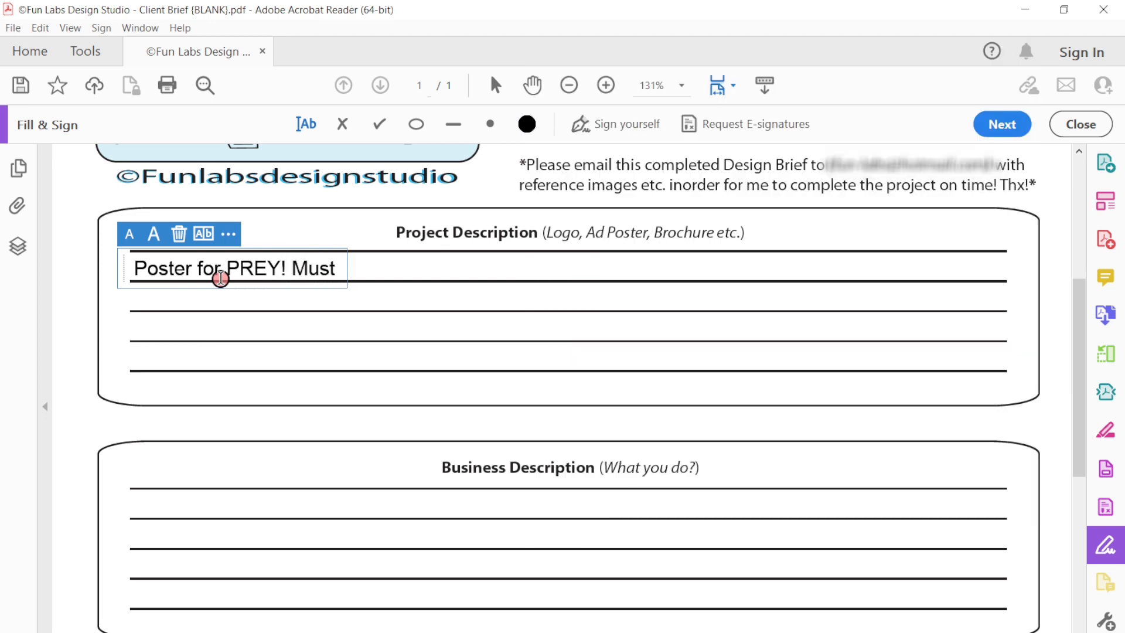
pyautogui.write(' be print')
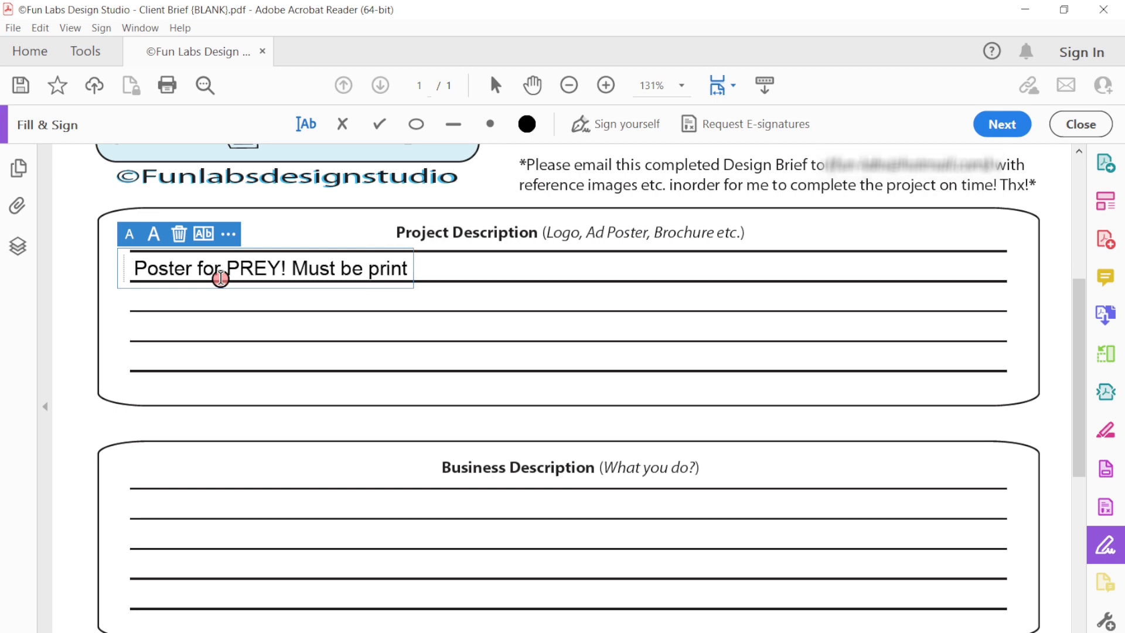
pyautogui.write('able and digital')
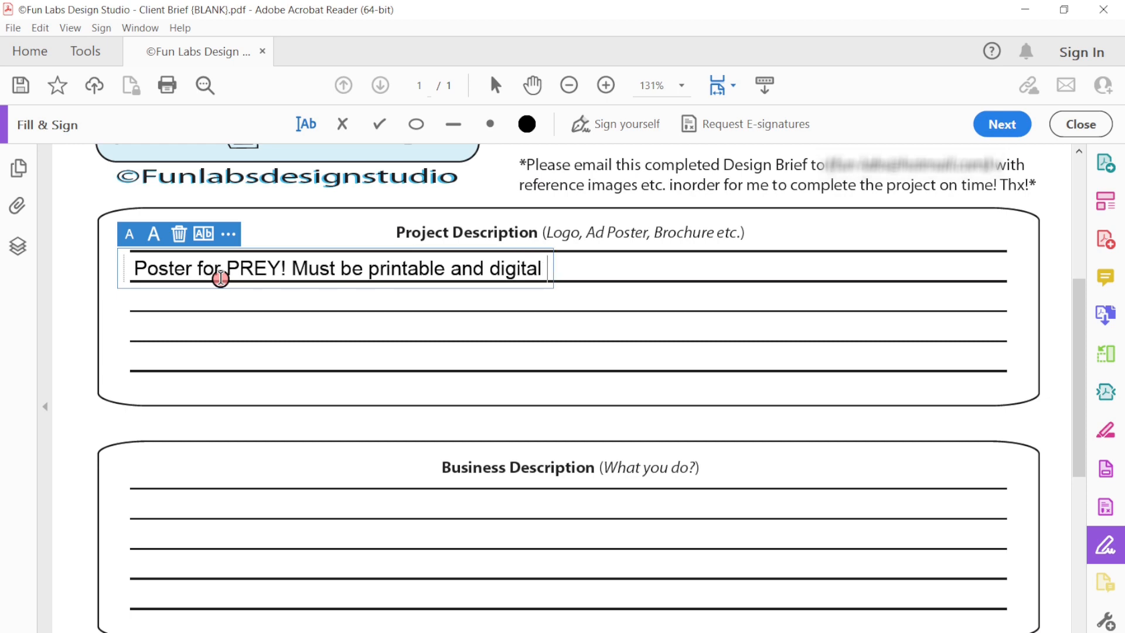
pyautogui.press('BackSpace')
# Complete the Project Description entry by adding ". Scalable Graphics. Going to put on Merch." after "digital".
pyautogui.write('. Scal')
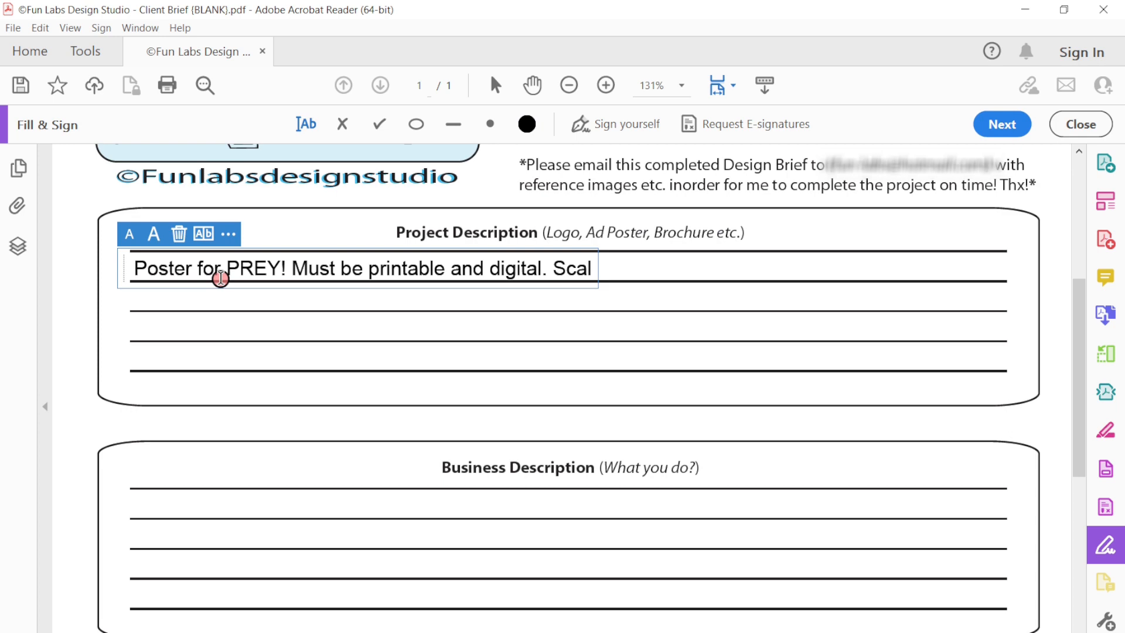
pyautogui.write('able')
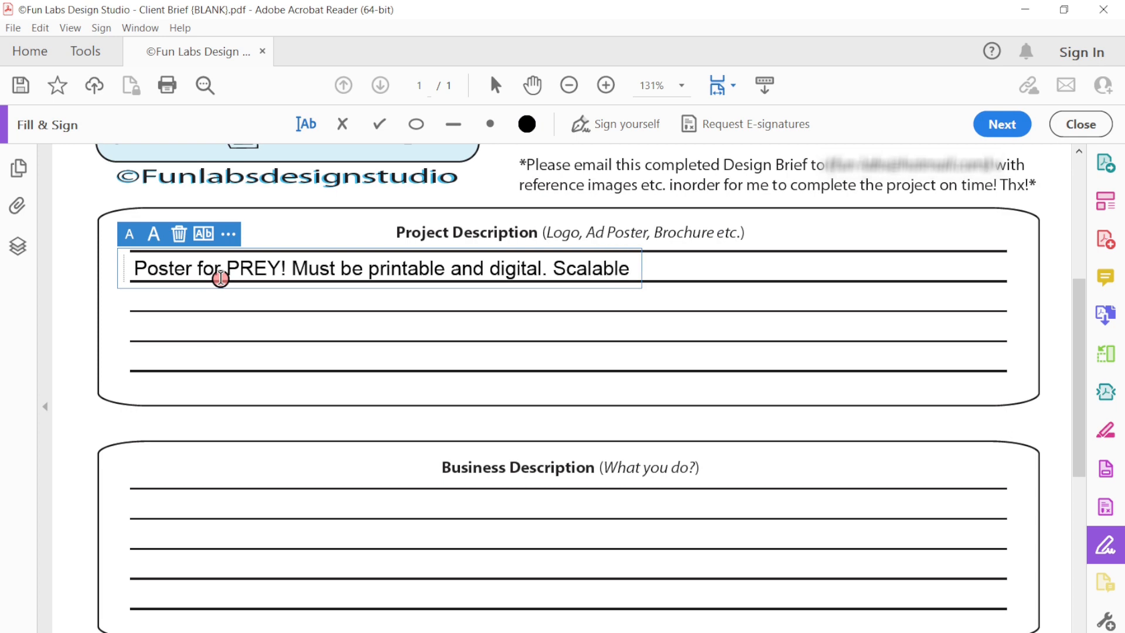
pyautogui.write(' Graphics')
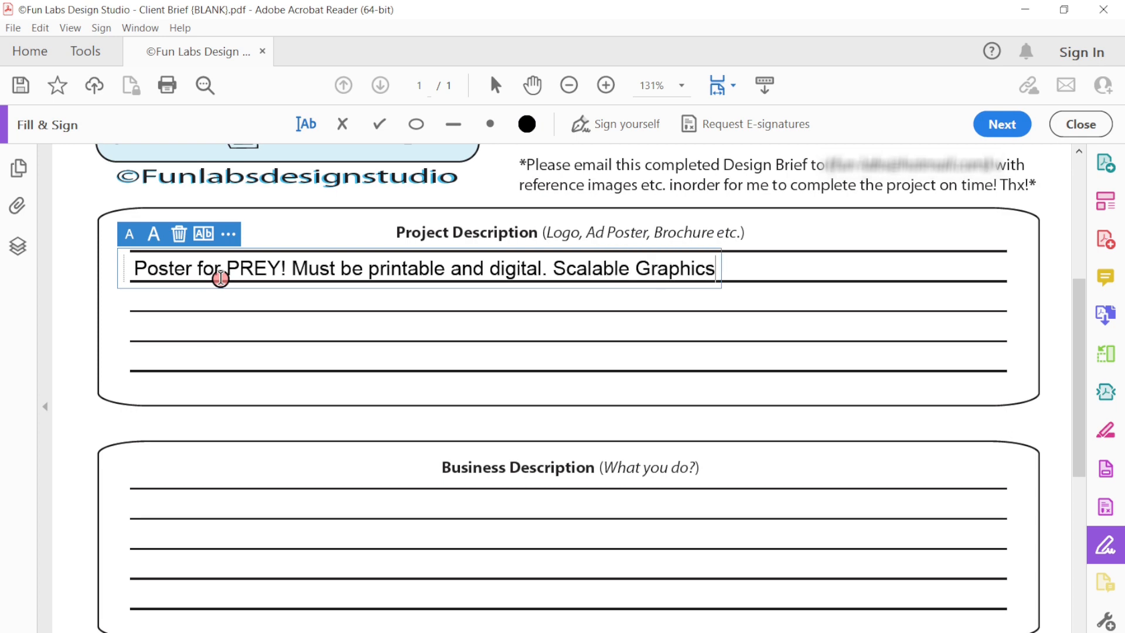
pyautogui.write('.')
pyautogui.write('Going to put on Merch.')
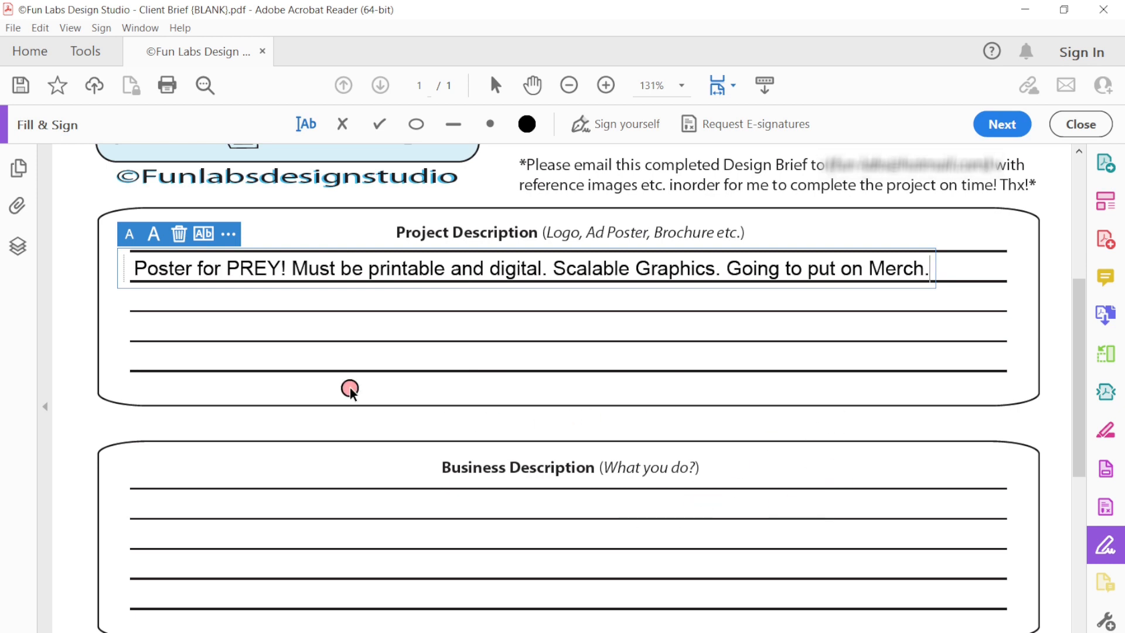
pyautogui.click(964, 276)
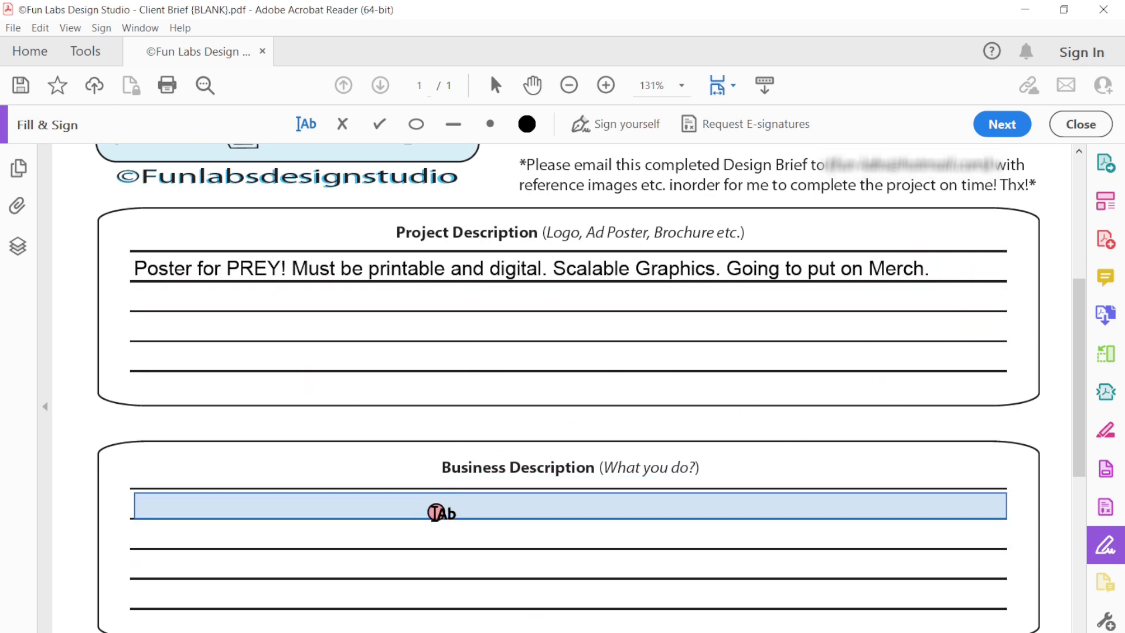
# Start the first Look & Feel line with "Sci Fi", keeping the c in lower case.
pyautogui.moveTo(1080, 376); pyautogui.dragTo(1080, 530)
pyautogui.click(249, 321)
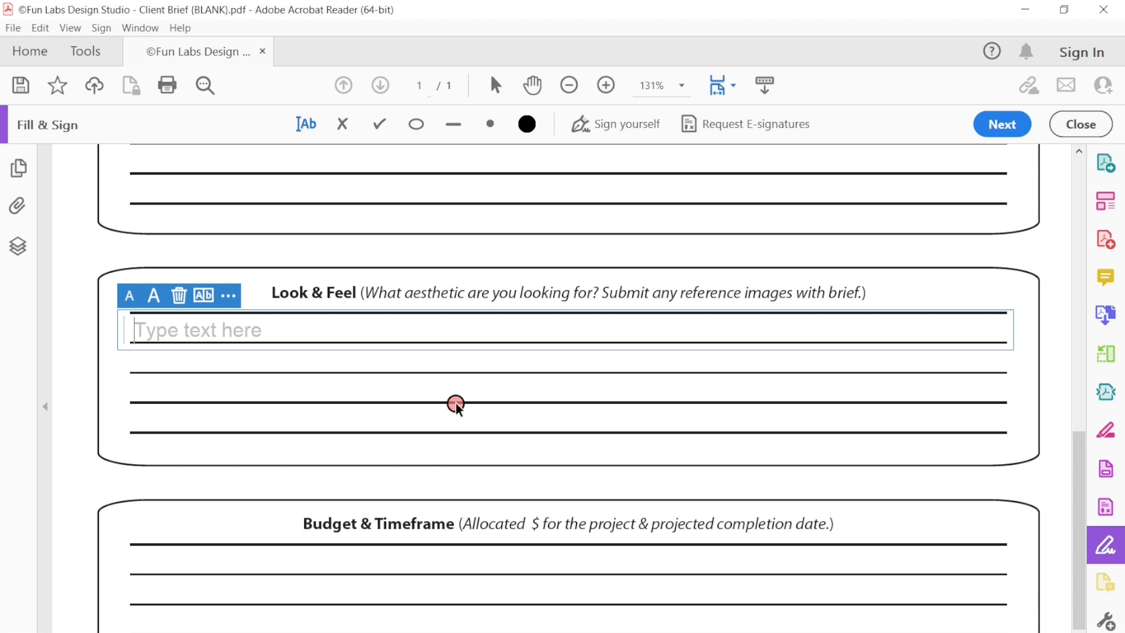
pyautogui.write('SCi Fi')
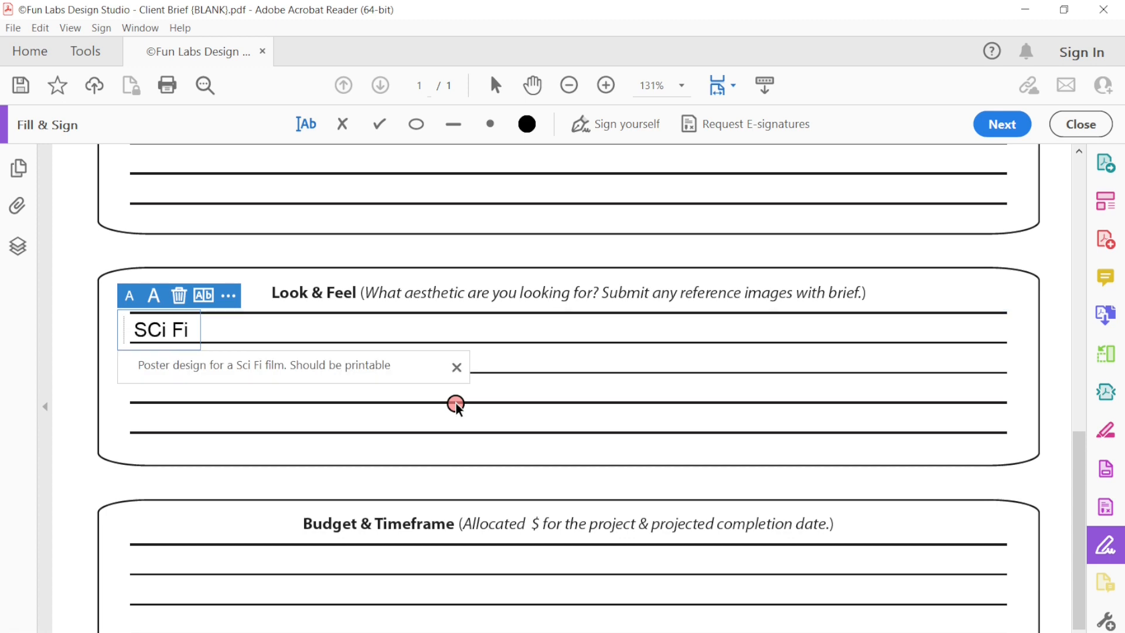
pyautogui.press('Left')
pyautogui.press('Left')
pyautogui.press('Left')
pyautogui.press('Left')
pyautogui.press('BackSpace')
pyautogui.write('c')
pyautogui.press('End')
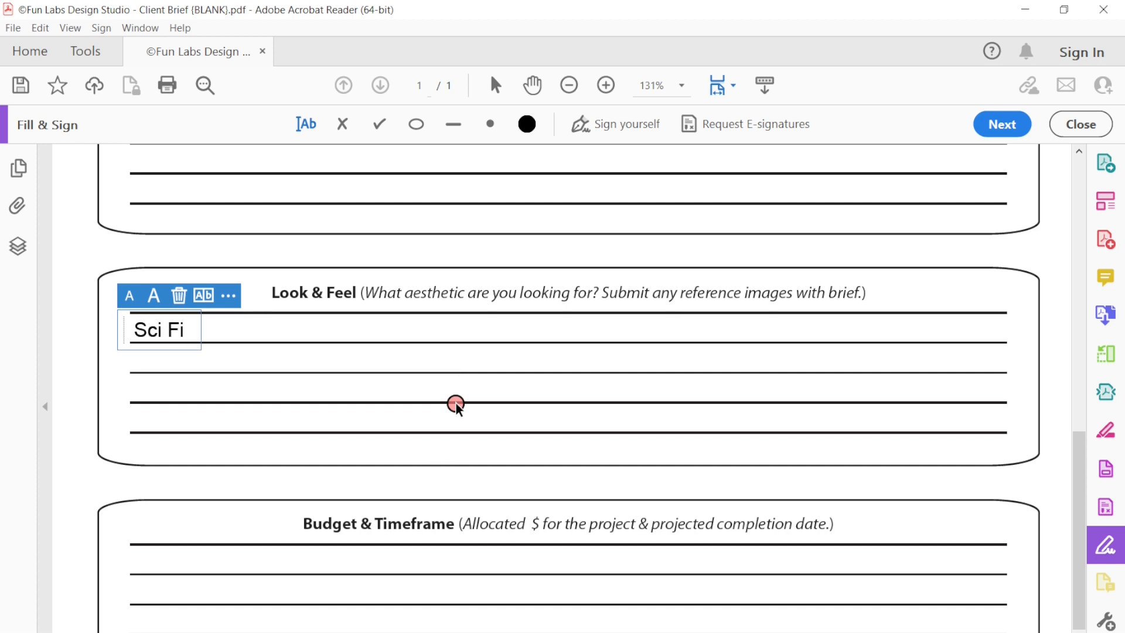
# Continue the Look & Feel entry with "Predator film aesthetic. Nature scene.".
pyautogui.write('Predat')
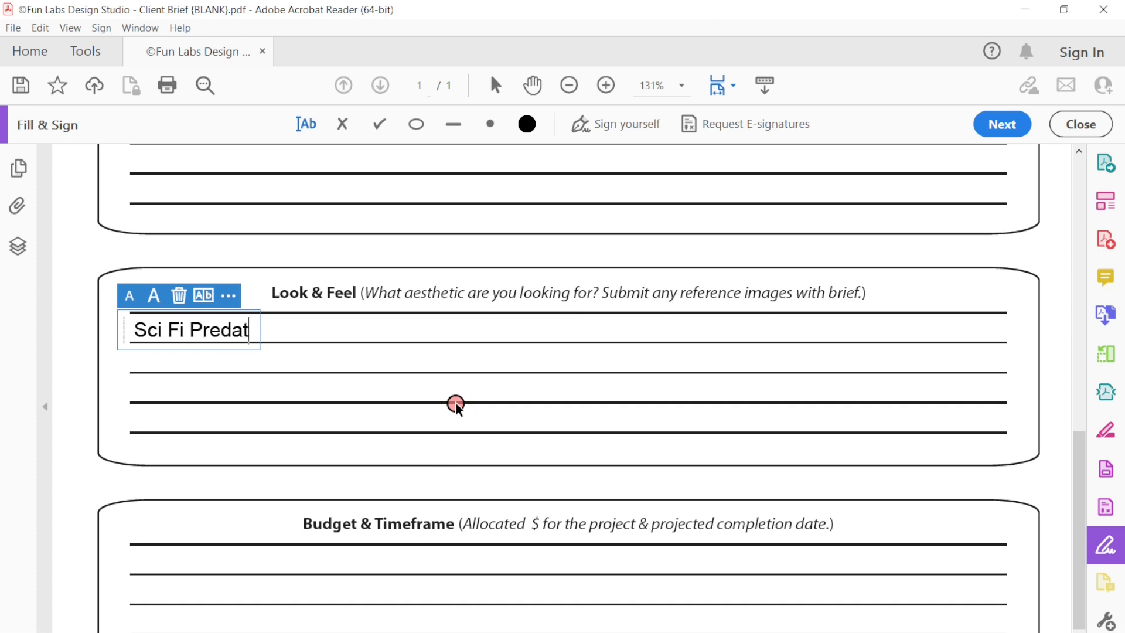
pyautogui.write('or film ae')
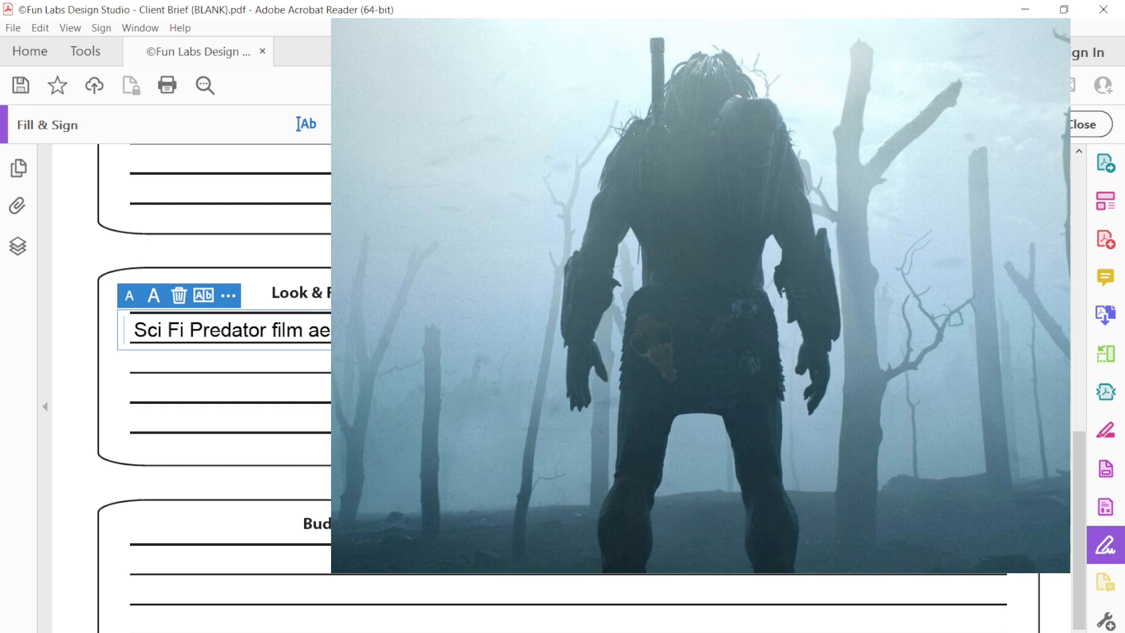
pyautogui.write('sthetic')
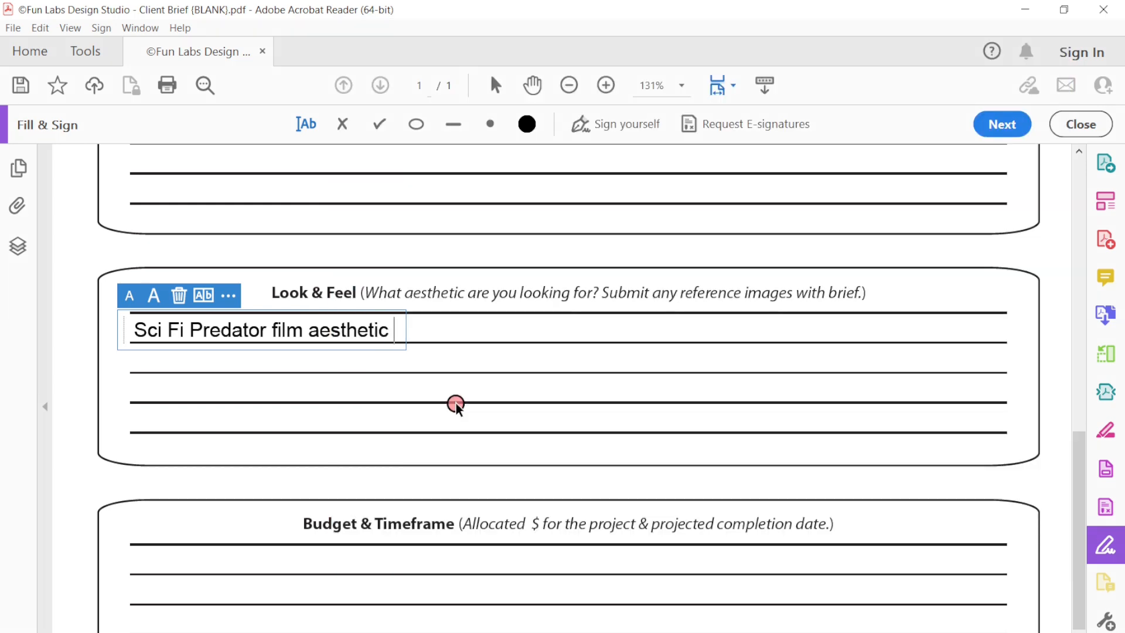
pyautogui.write('. Nature')
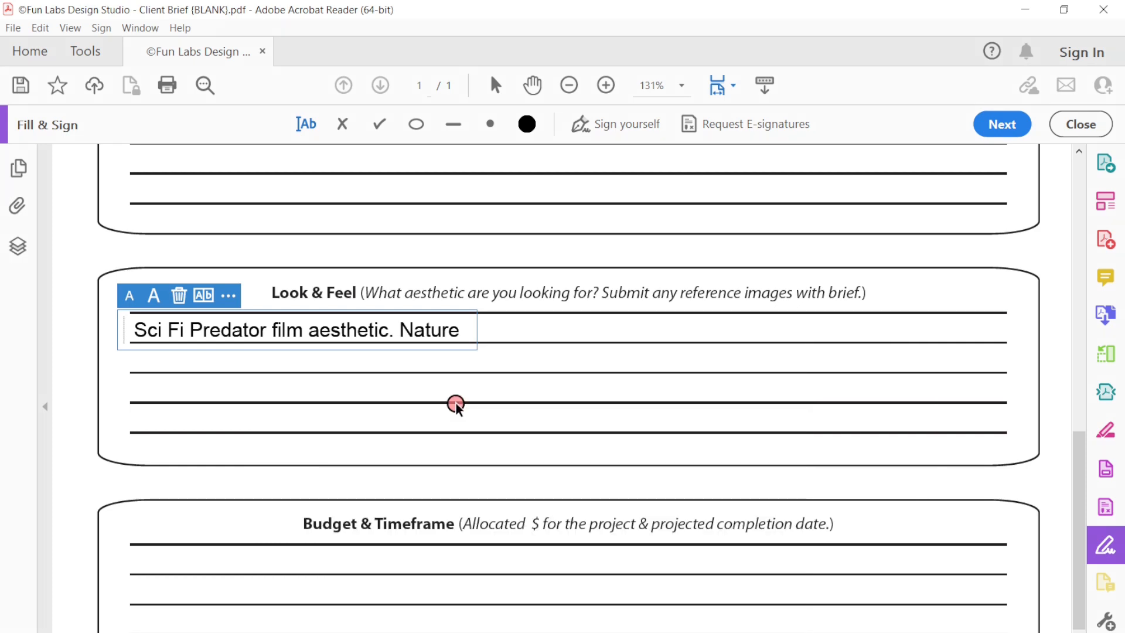
pyautogui.write('scene')
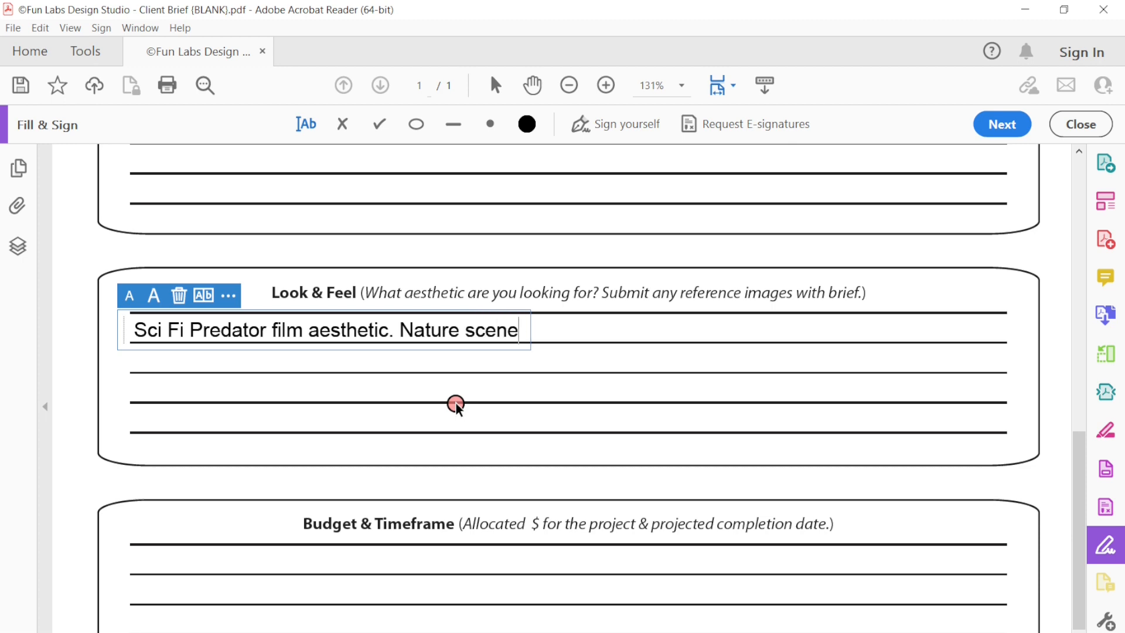
pyautogui.write('.')
# Finish the Look & Feel entry with "1700s will send reference images attached.".
pyautogui.write('1700s')
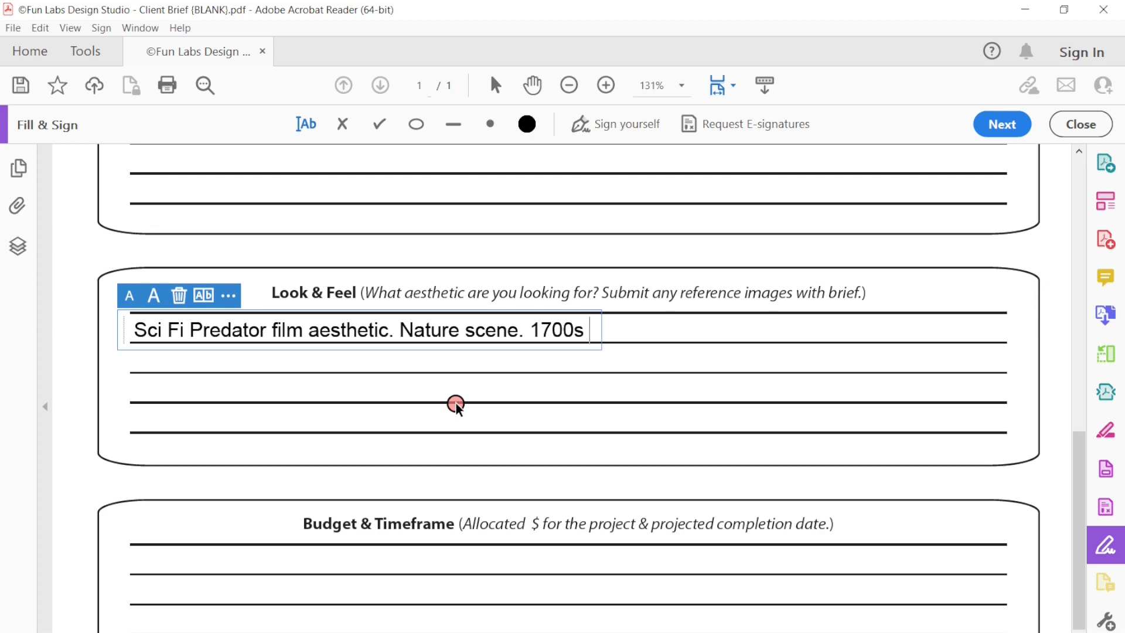
pyautogui.write('will send')
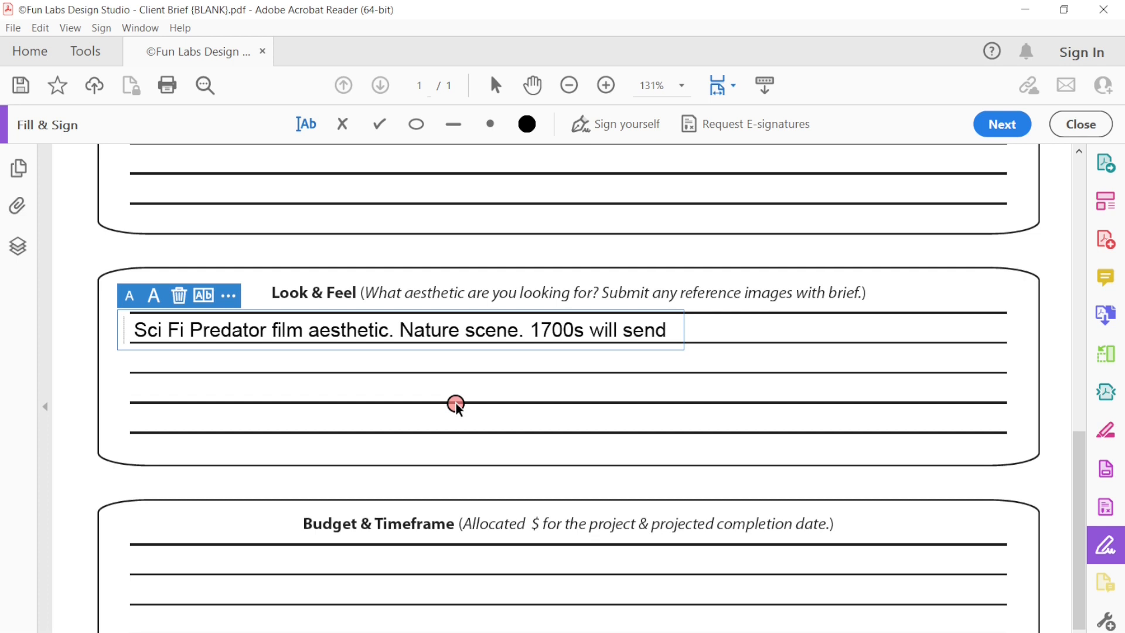
pyautogui.write(' reference images')
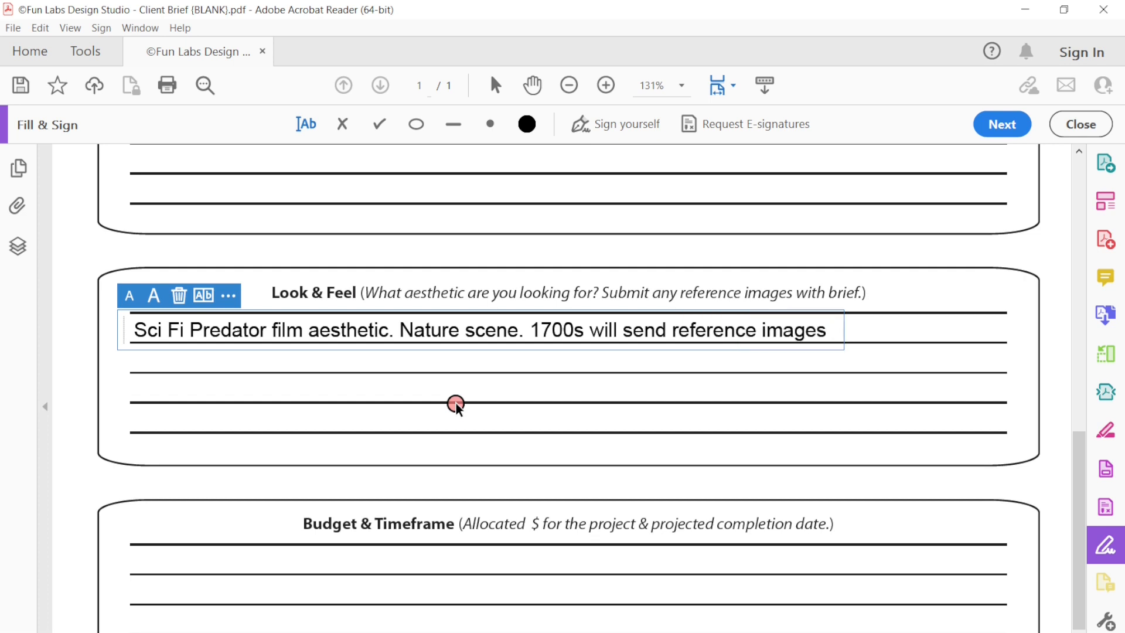
pyautogui.write(' attached.')
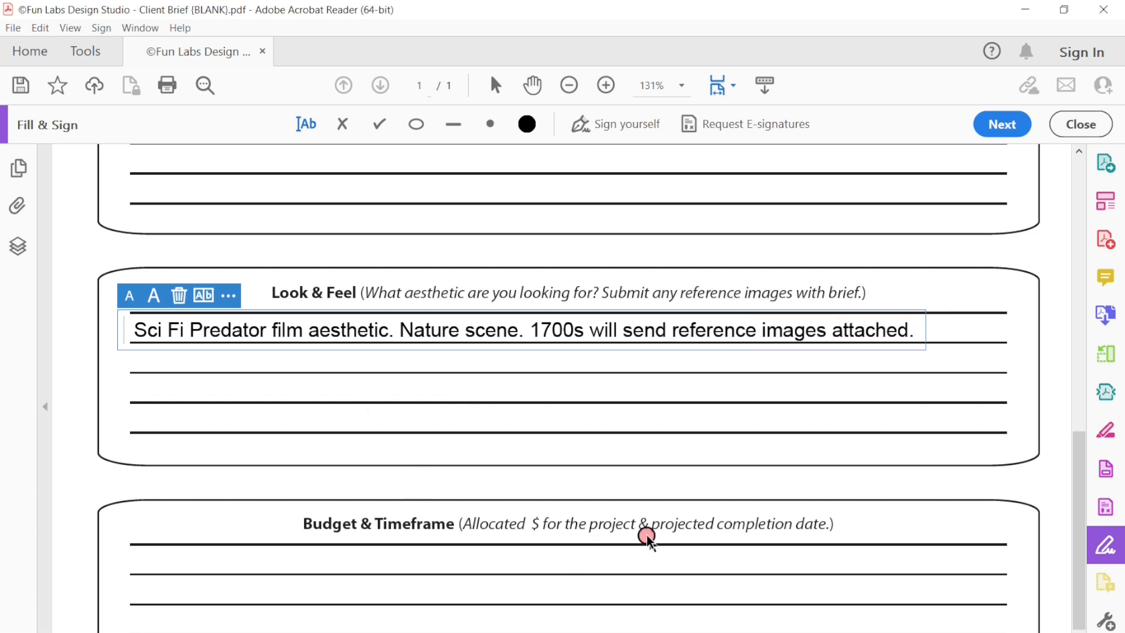
pyautogui.click(950, 336)
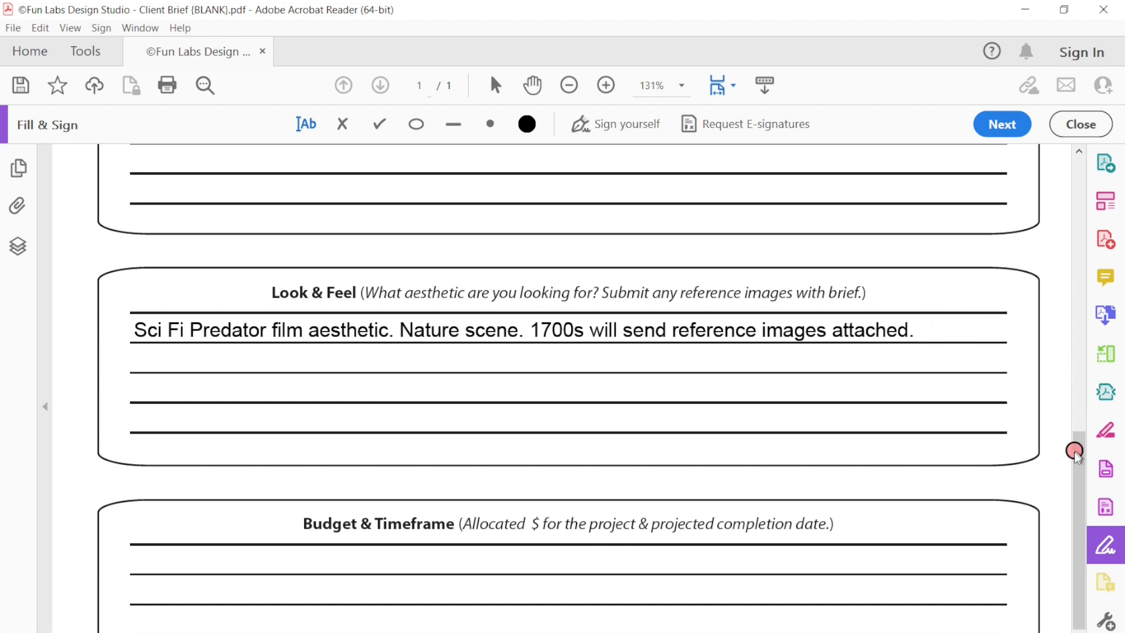
# Fill the first Budget & Timeframe line with "$30,000 3 month required complete no later than 6 months.".
pyautogui.moveTo(1081, 453); pyautogui.dragTo(1082, 513)
pyautogui.click(342, 496)
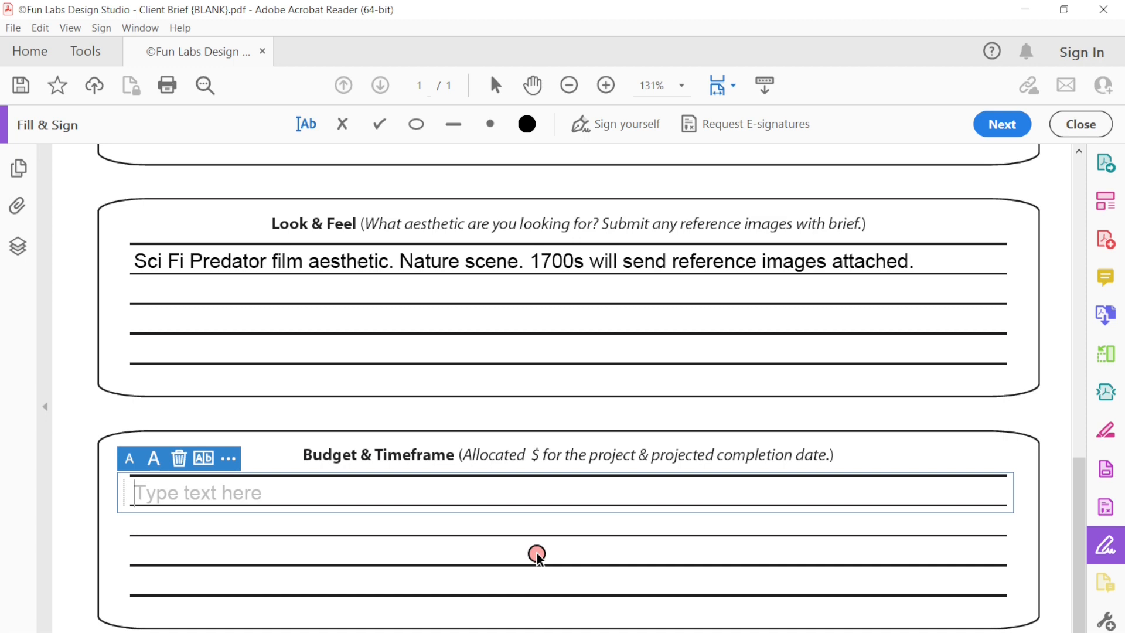
pyautogui.write('$30,000')
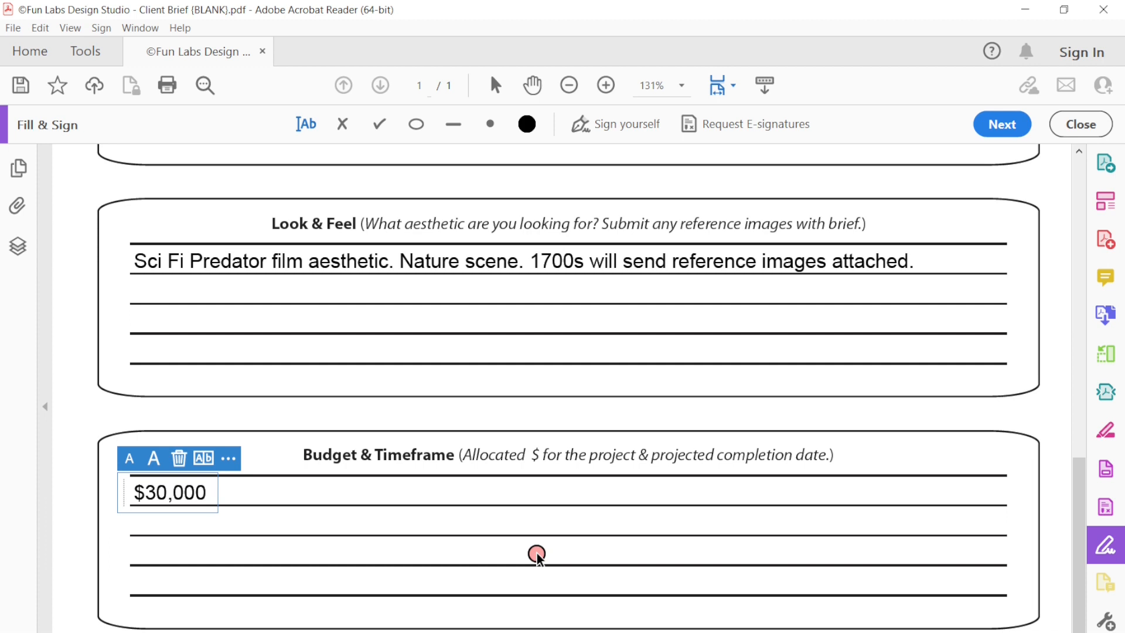
pyautogui.write(' 3')
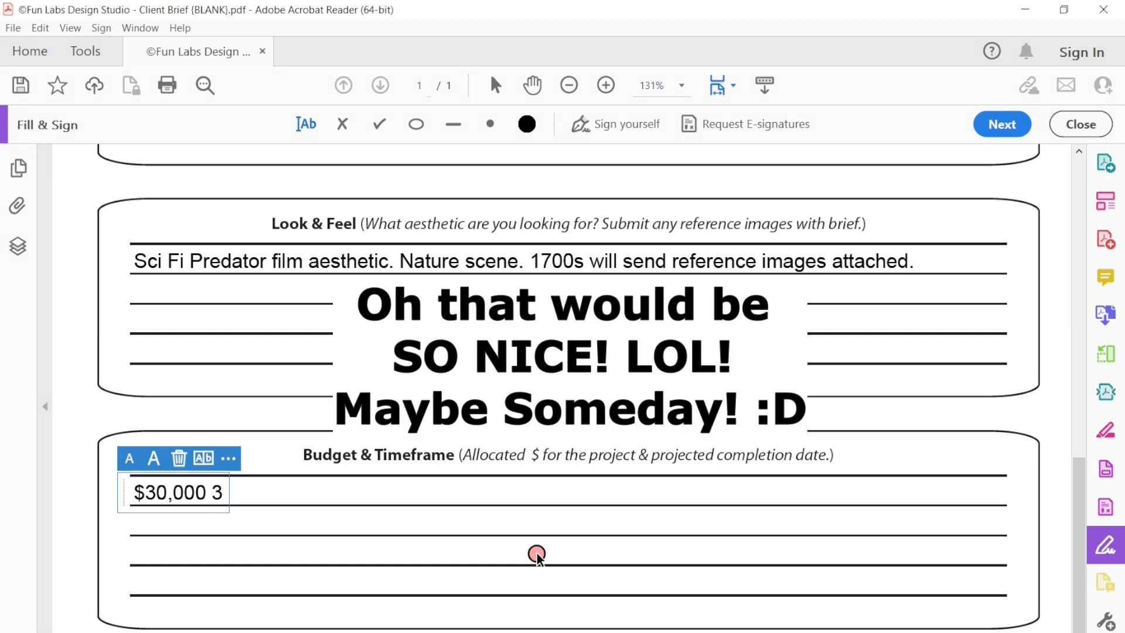
pyautogui.write(' month')
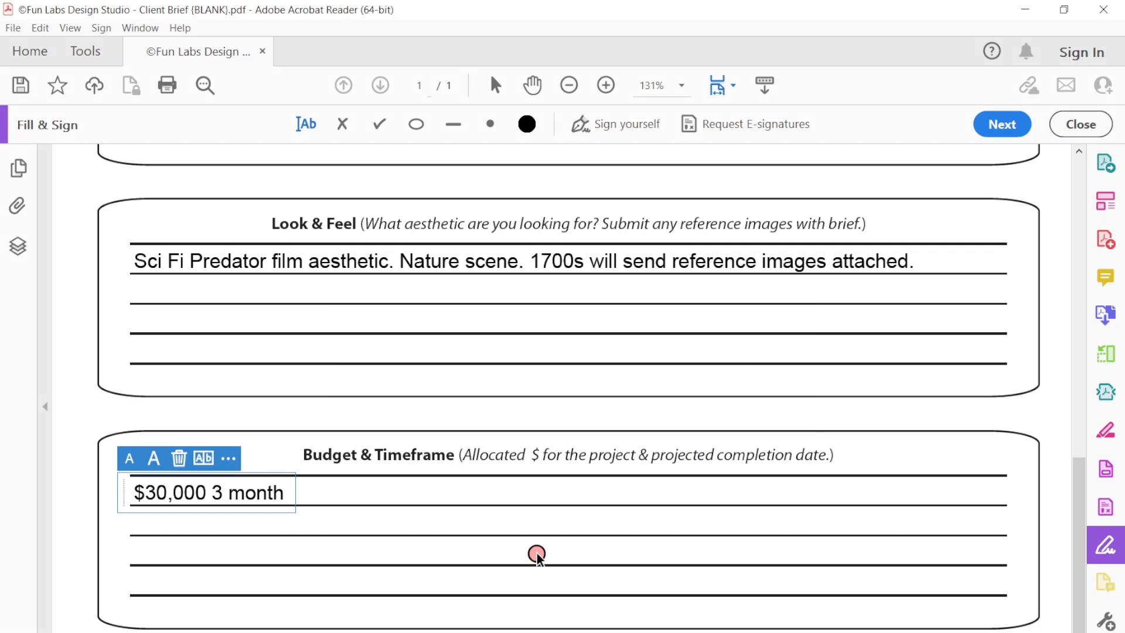
pyautogui.write(' required complete')
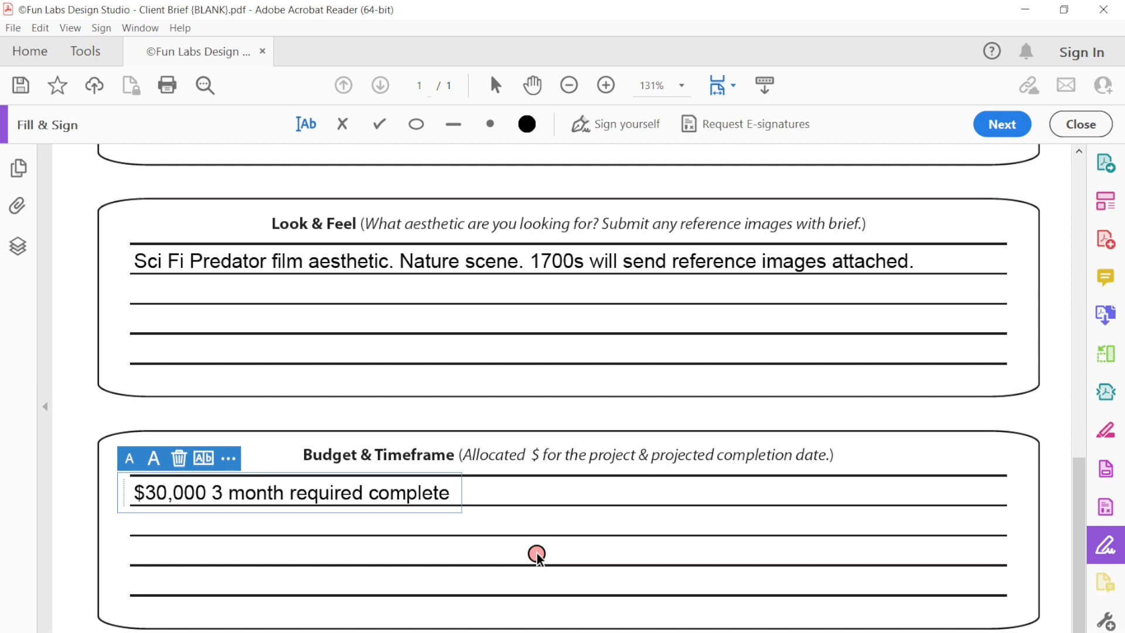
pyautogui.write('no later than 6 months.')
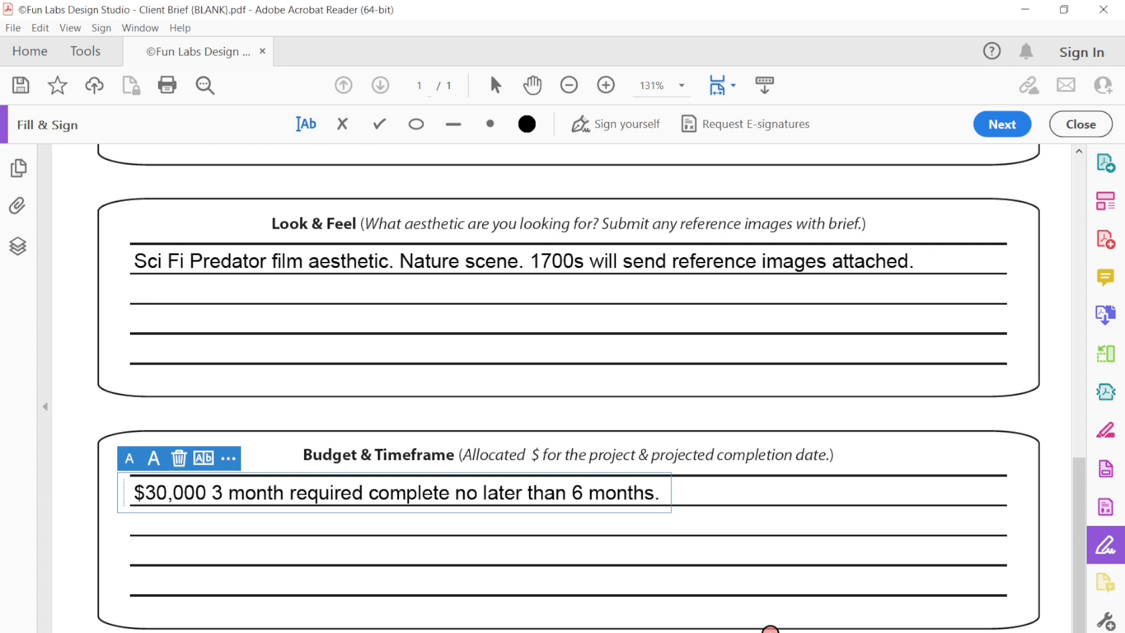
# Complete the Budget & Timeframe entry by adding "Residuals will be provided aka royalites".
pyautogui.write('Resu')
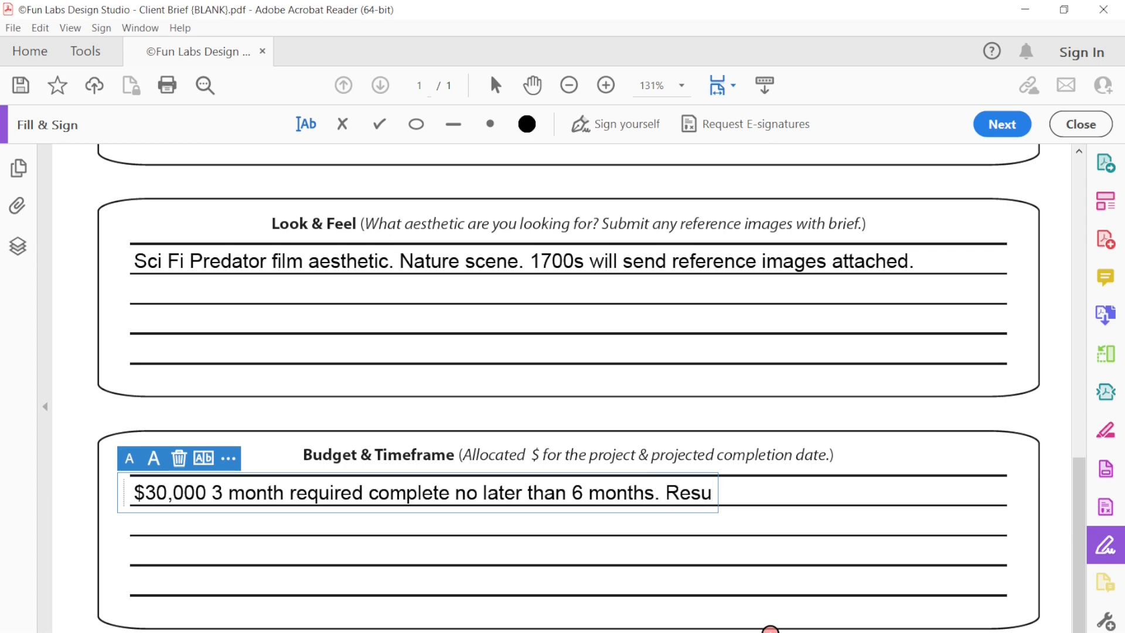
pyautogui.press('BackSpace')
pyautogui.write('ide')
pyautogui.press('BackSpace')
pyautogui.write('uals')
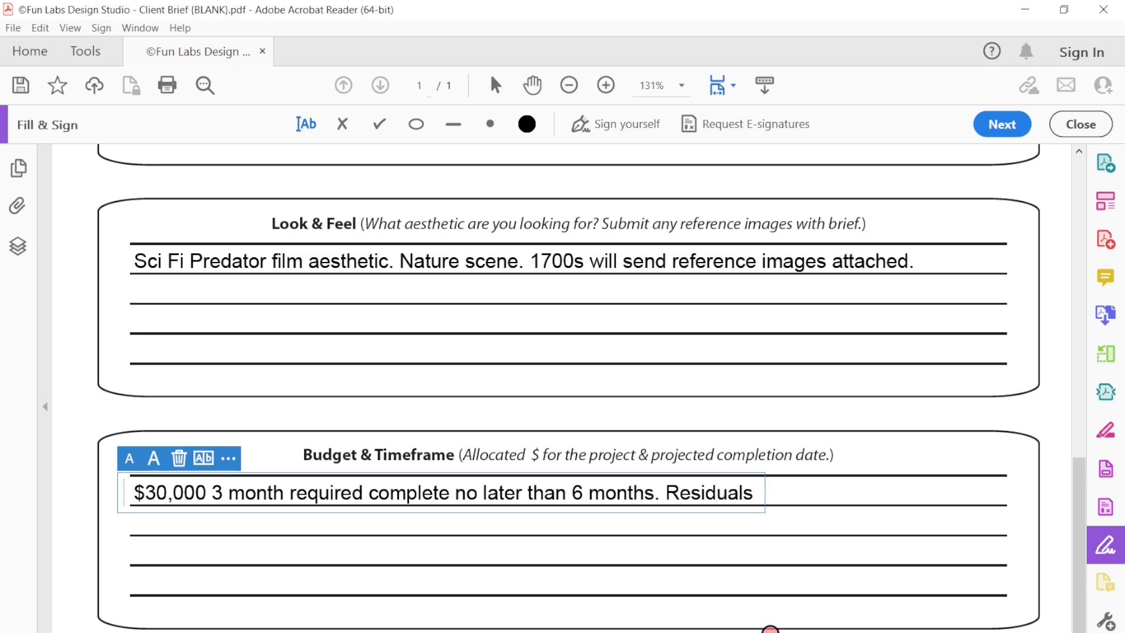
pyautogui.write(' will be provided')
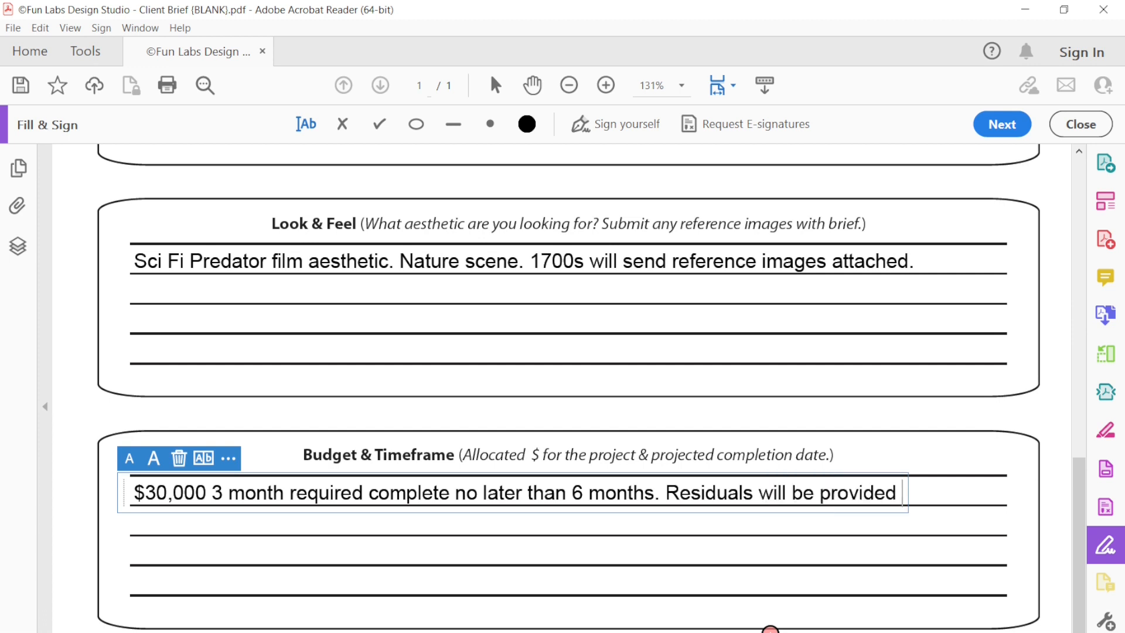
pyautogui.write(' aka royalites')
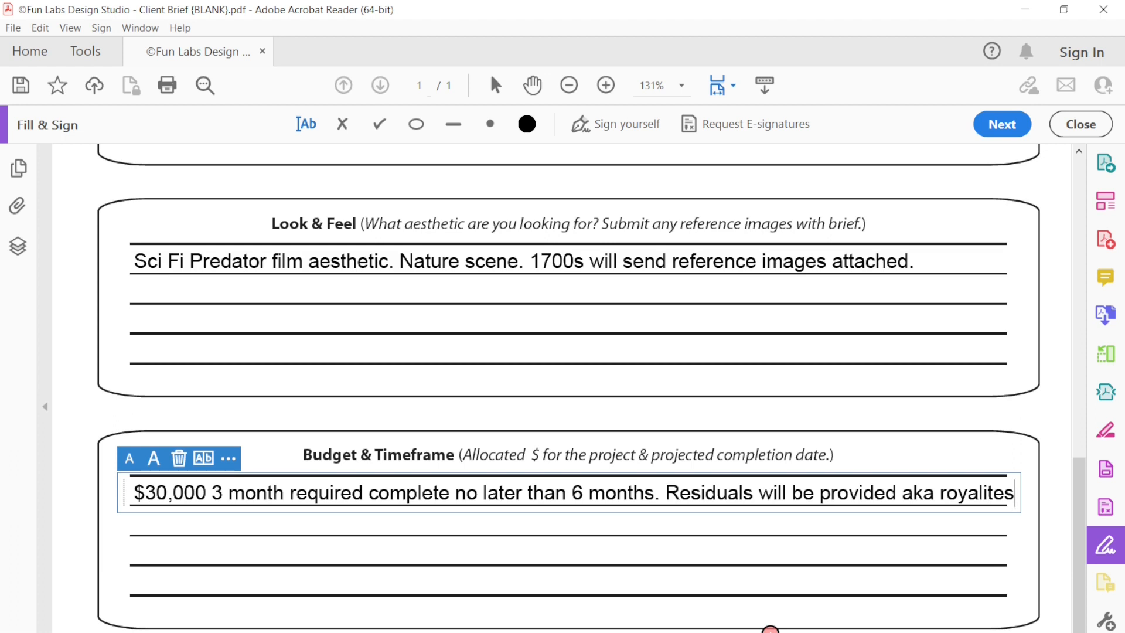
pyautogui.press('Return')
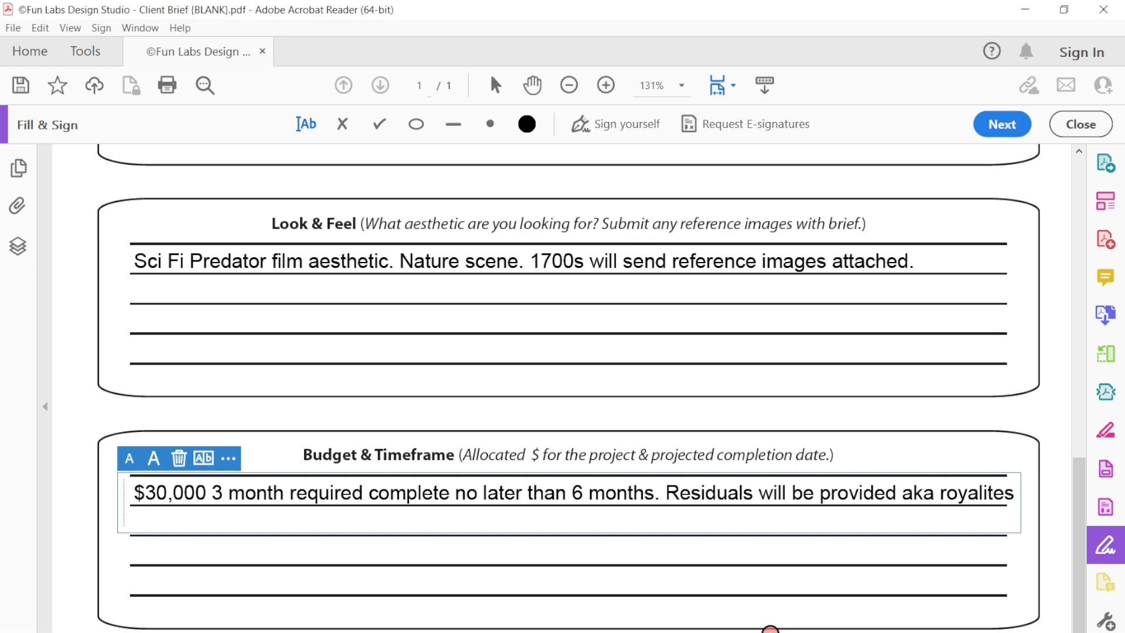
pyautogui.write('per unit')
pyautogui.press('BackSpace')
pyautogui.press('BackSpace')
pyautogui.press('BackSpace')
pyautogui.press('BackSpace')
pyautogui.press('BackSpace')
pyautogui.press('BackSpace')
pyautogui.press('BackSpace')
pyautogui.press('BackSpace')
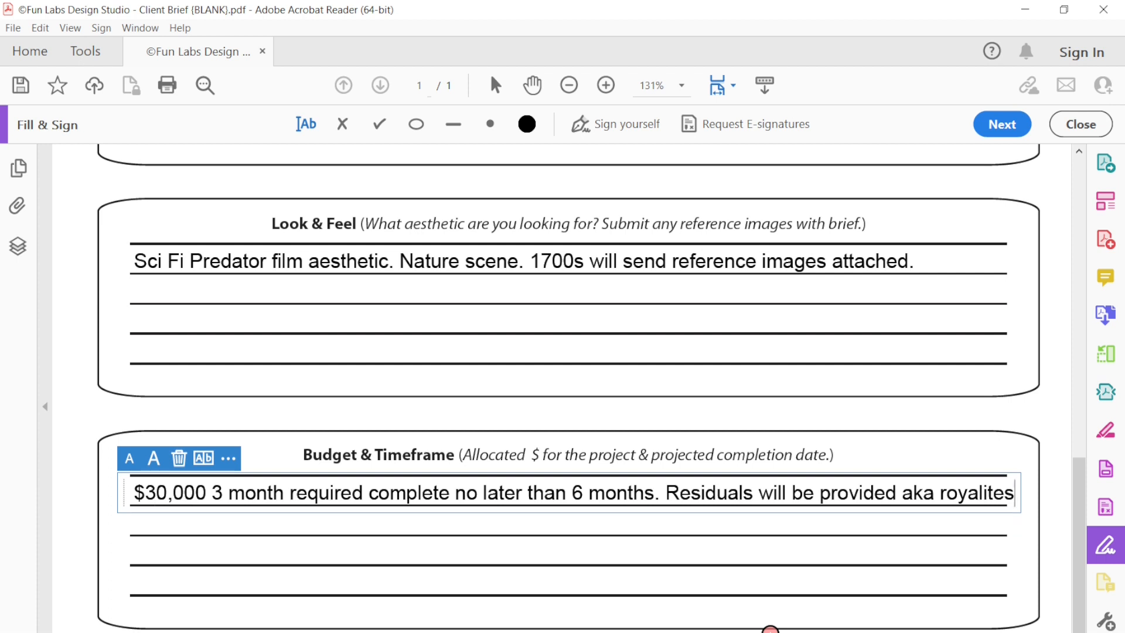
pyautogui.click(346, 538)
pyautogui.click(145, 521)
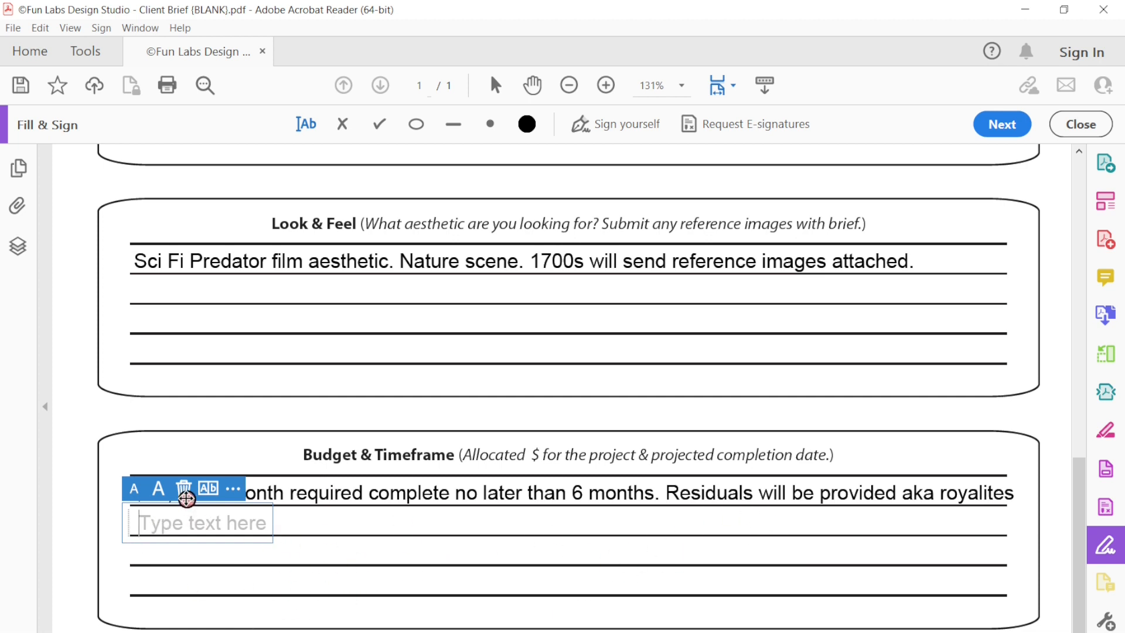
pyautogui.click(184, 488)
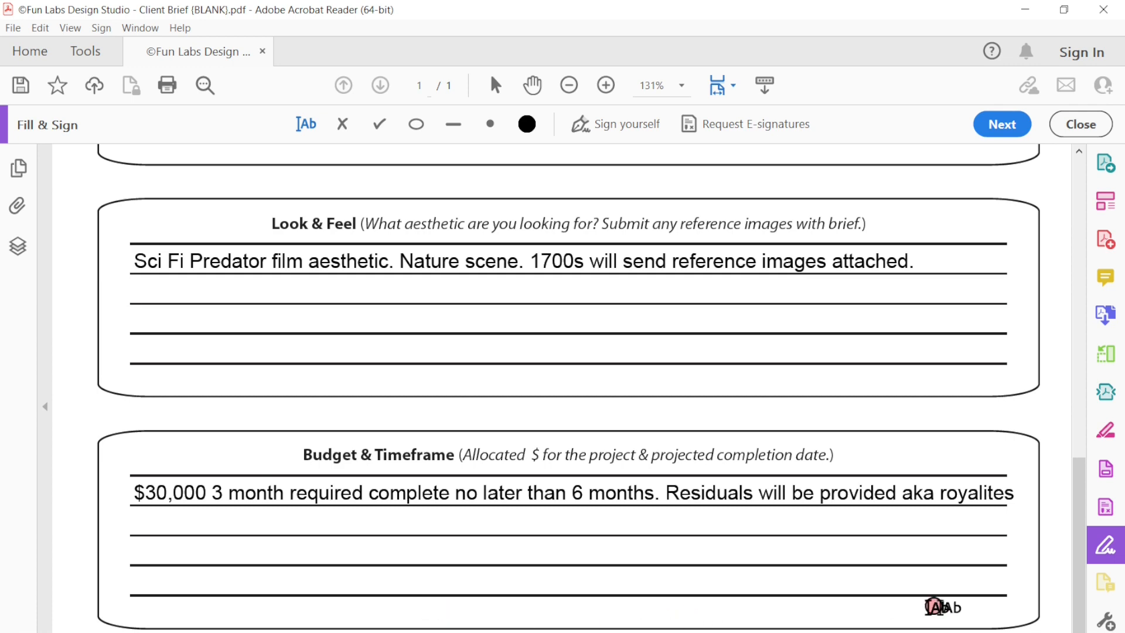
# Close the Fill & Sign mode to return to the normal document view.
pyautogui.scroll(3, 1079, 519)
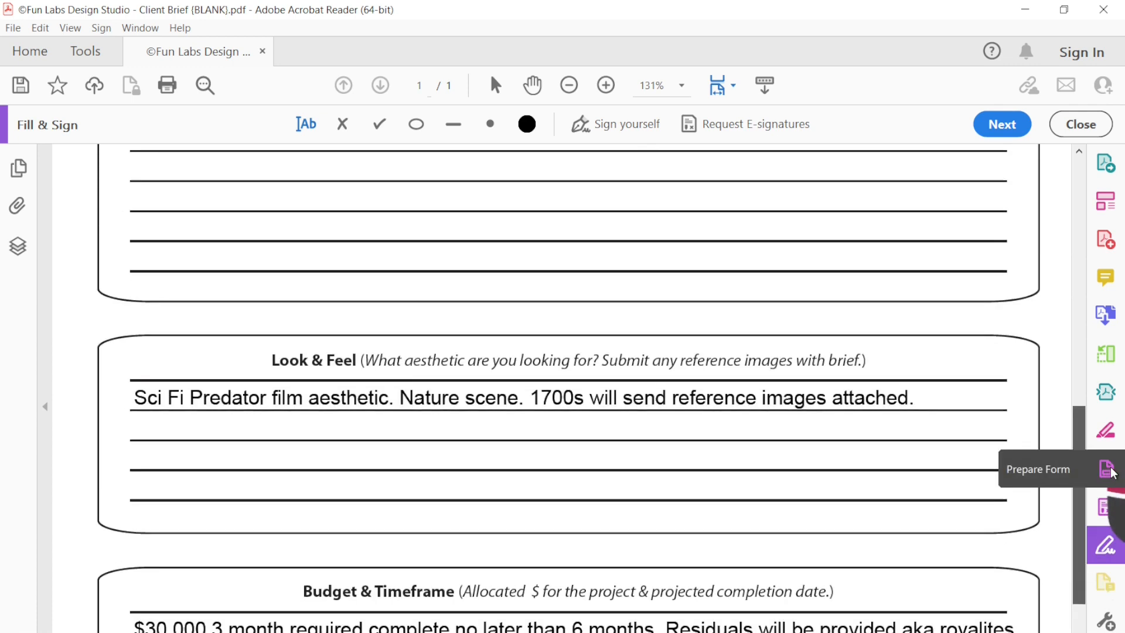
pyautogui.click(1080, 124)
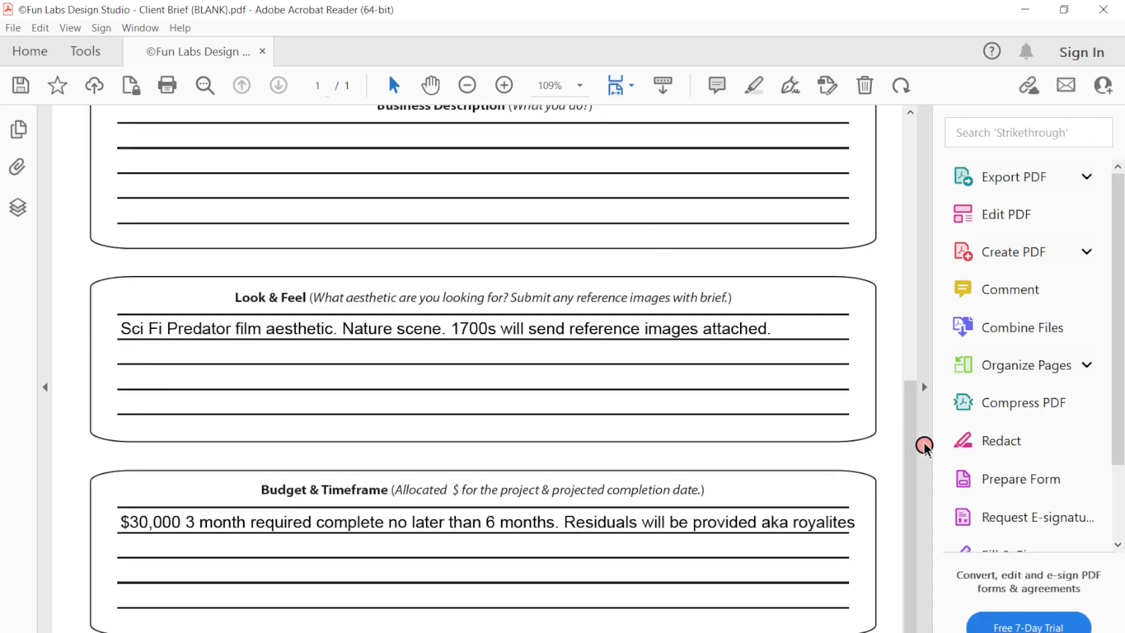
# Review the filled-in brief, including the Company Name and Project Description entries.
pyautogui.scroll(2, 924, 445)
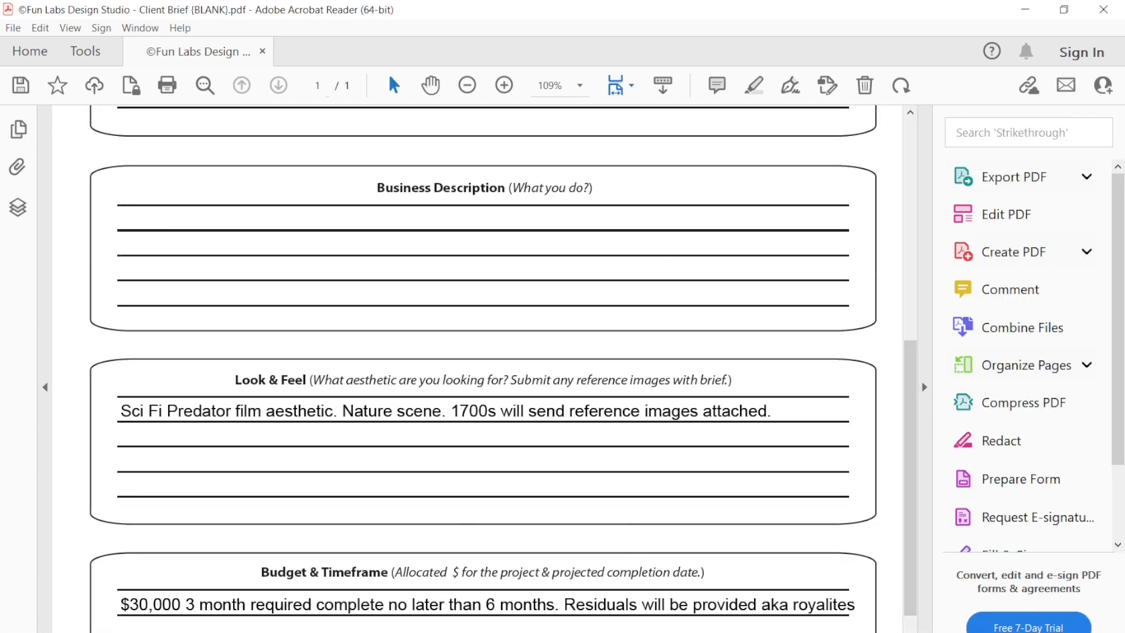
pyautogui.click(14, 28)
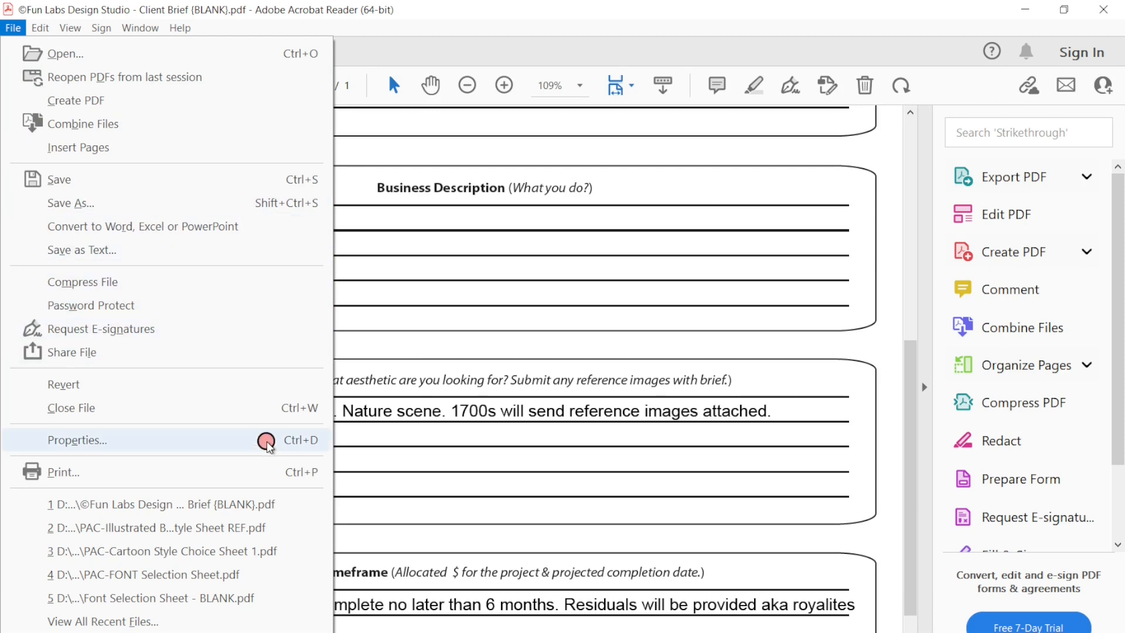
pyautogui.click(655, 238)
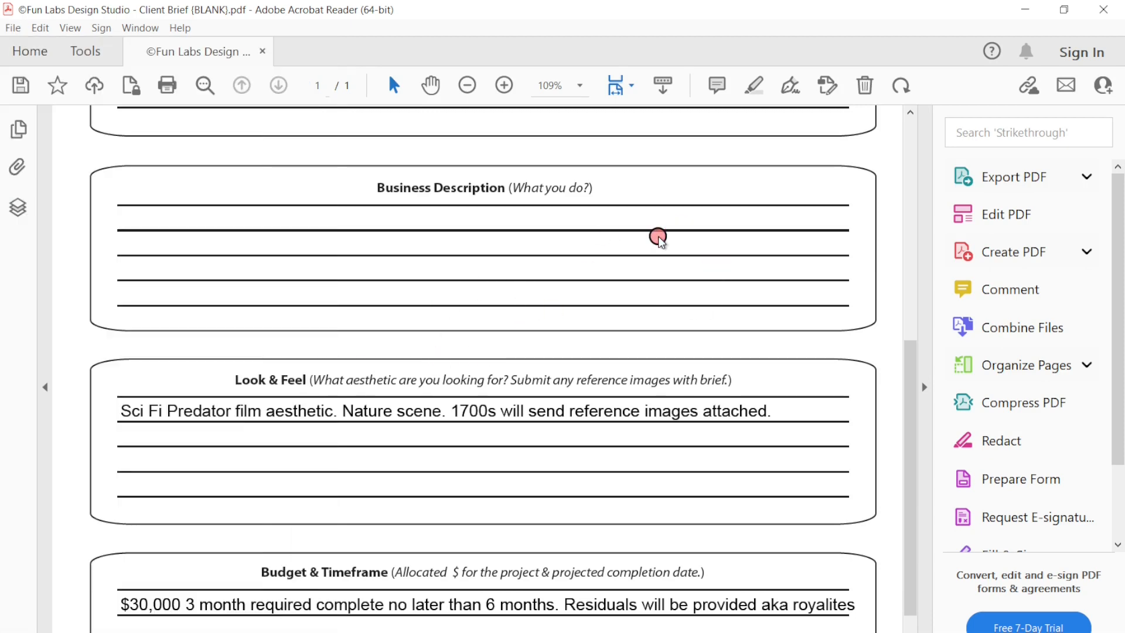
pyautogui.moveTo(915, 399); pyautogui.dragTo(911, 169)
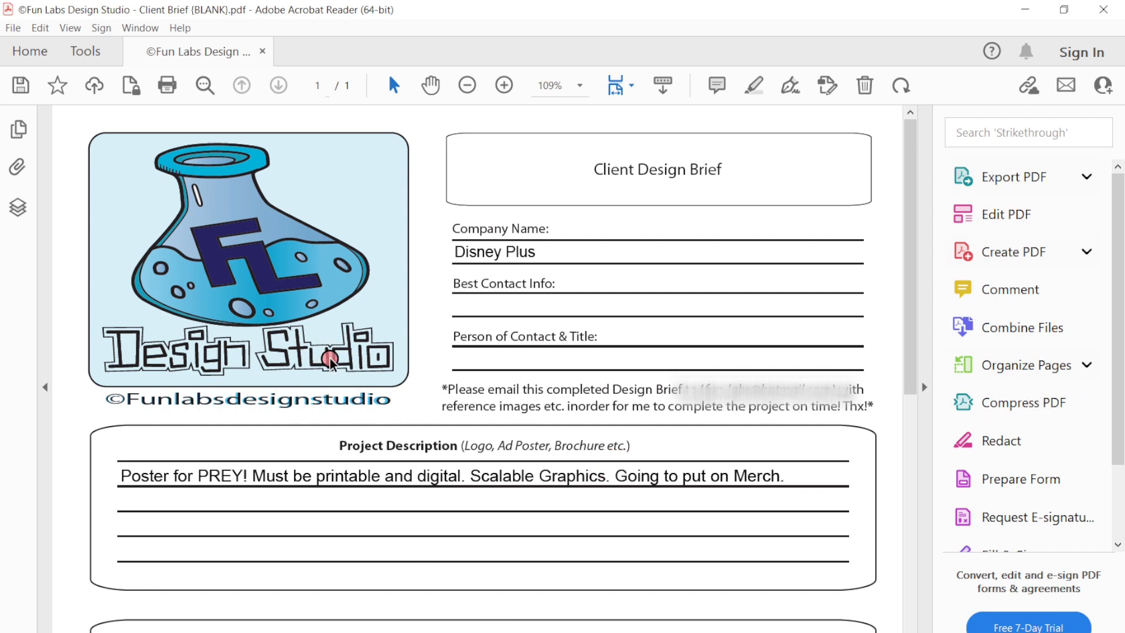
pyautogui.moveTo(345, 362); pyautogui.dragTo(592, 257)
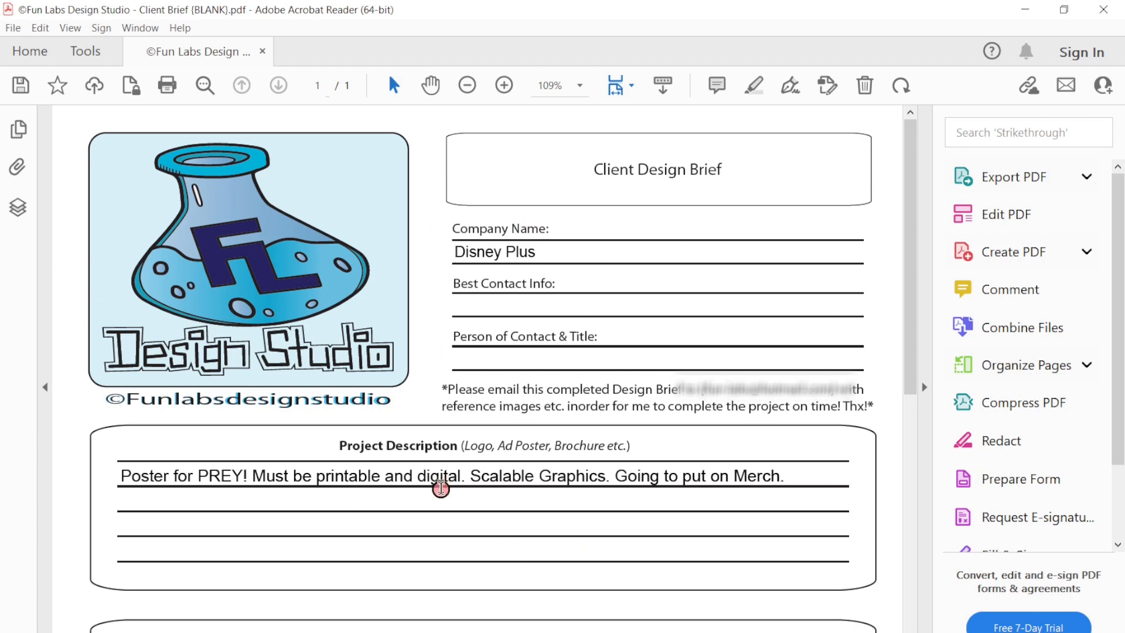
pyautogui.click(795, 258)
pyautogui.scroll(-4, 794, 258)
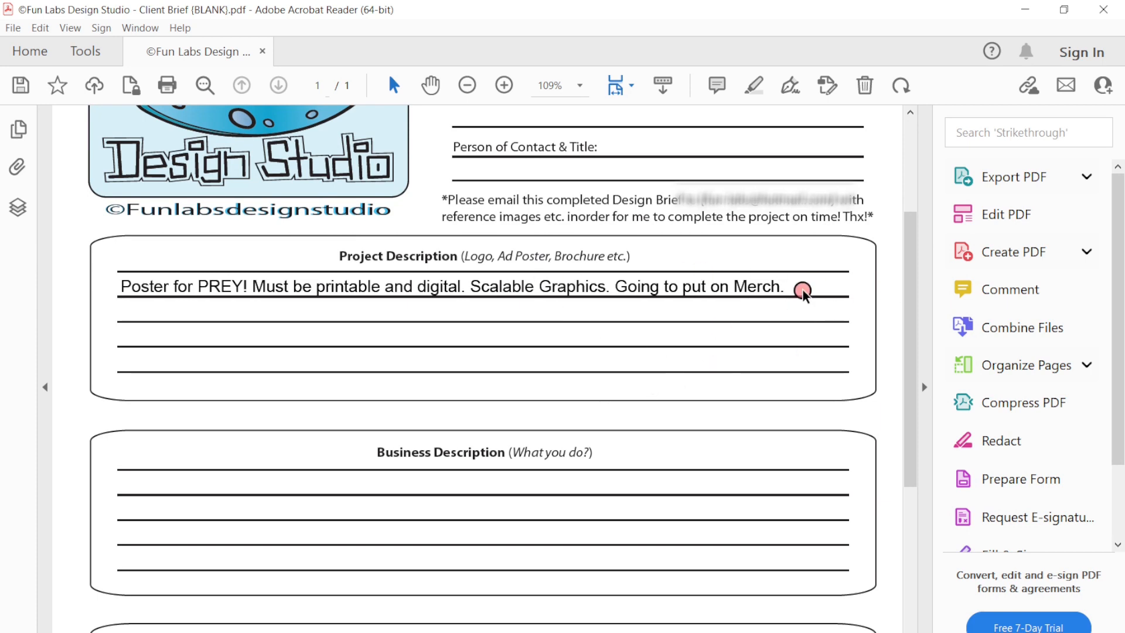
# Highlight "Going to put on Merch." in the Project Description and remove the highlight again.
pyautogui.moveTo(907, 346); pyautogui.dragTo(921, 367)
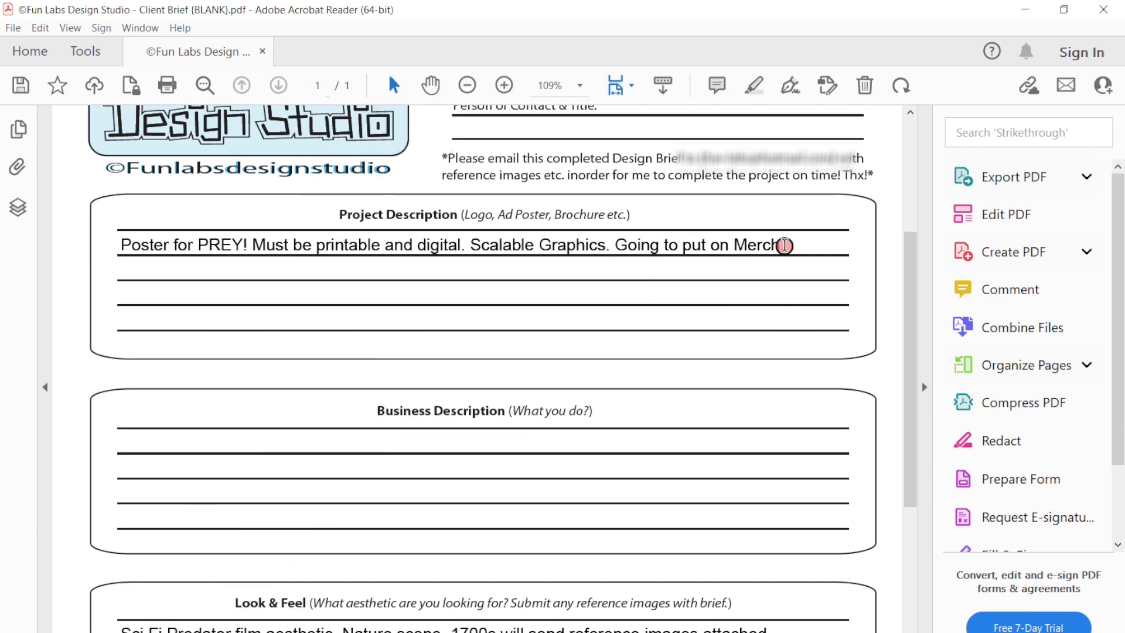
pyautogui.moveTo(783, 246); pyautogui.dragTo(647, 260)
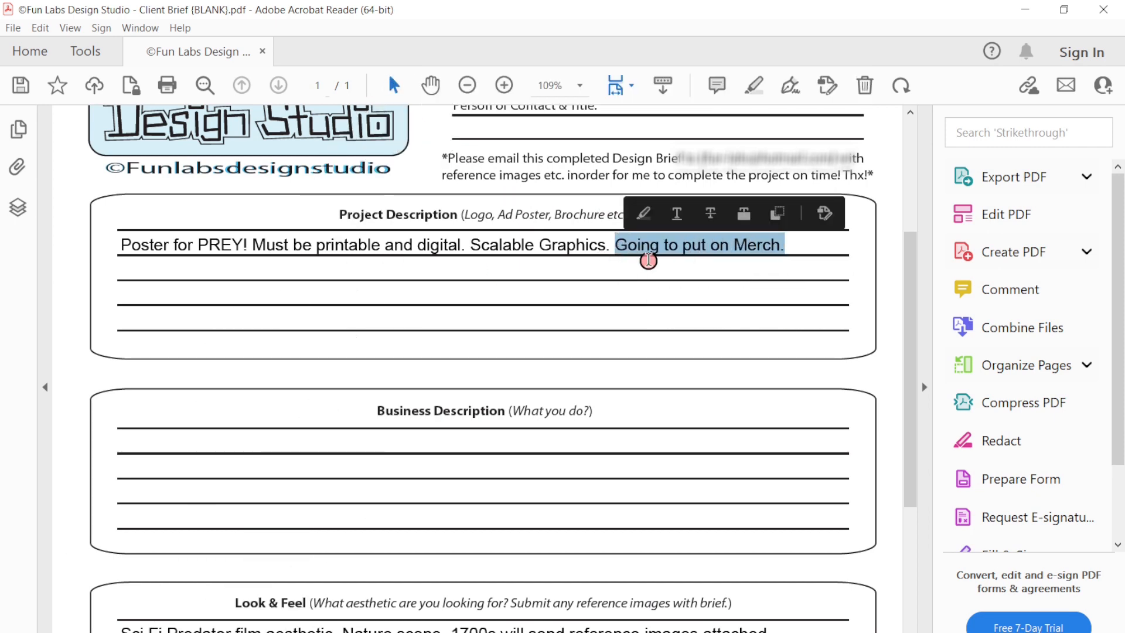
pyautogui.click(644, 217)
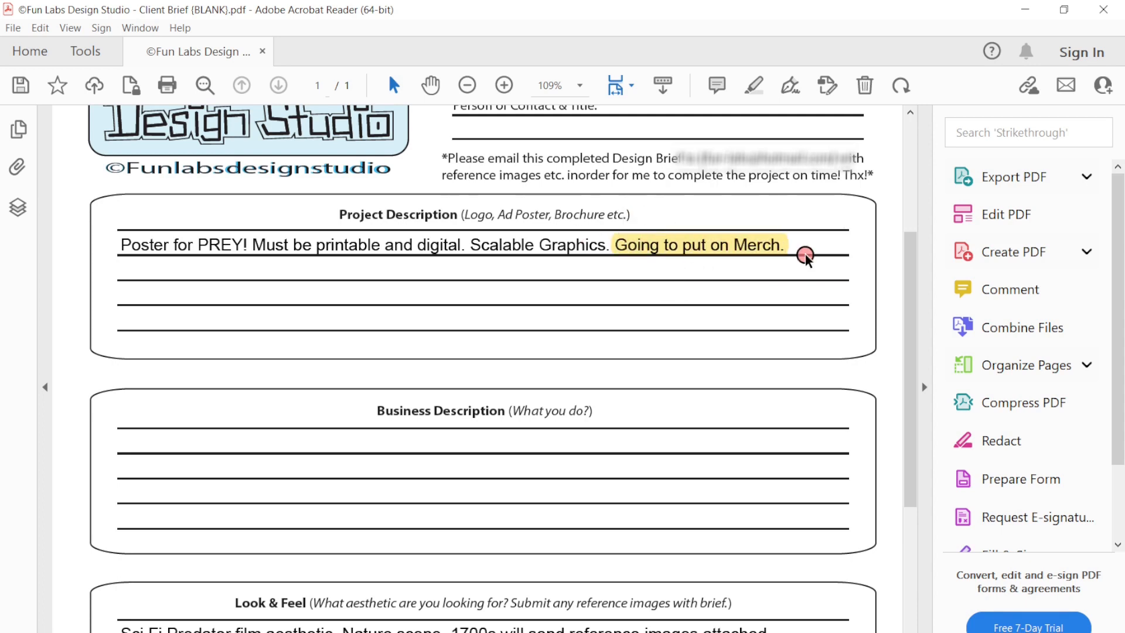
pyautogui.click(785, 246)
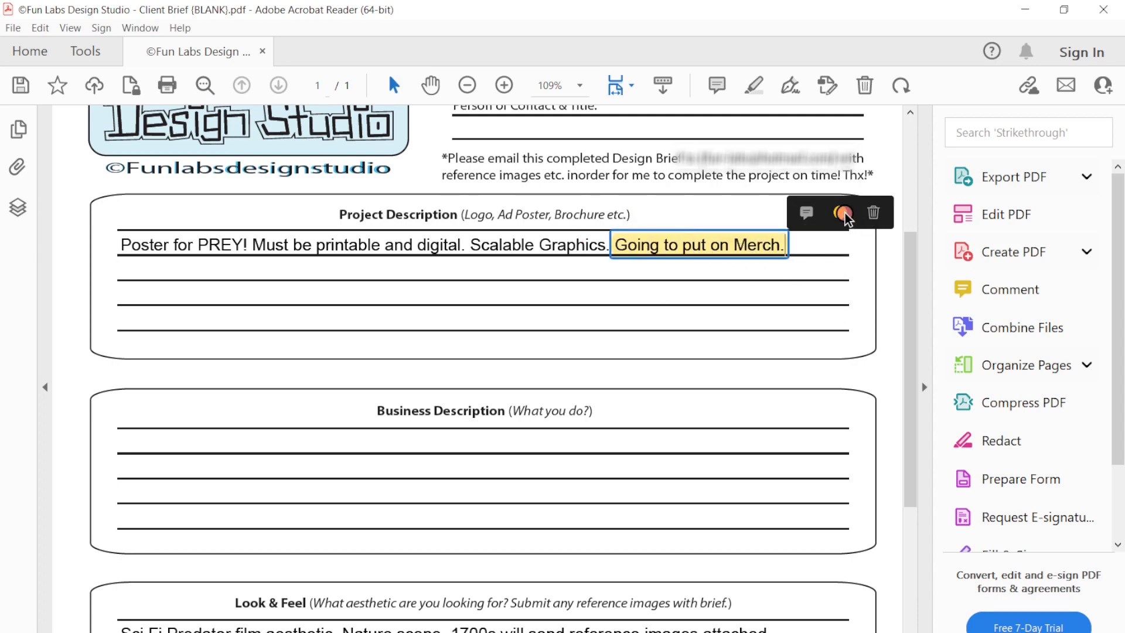
pyautogui.click(872, 212)
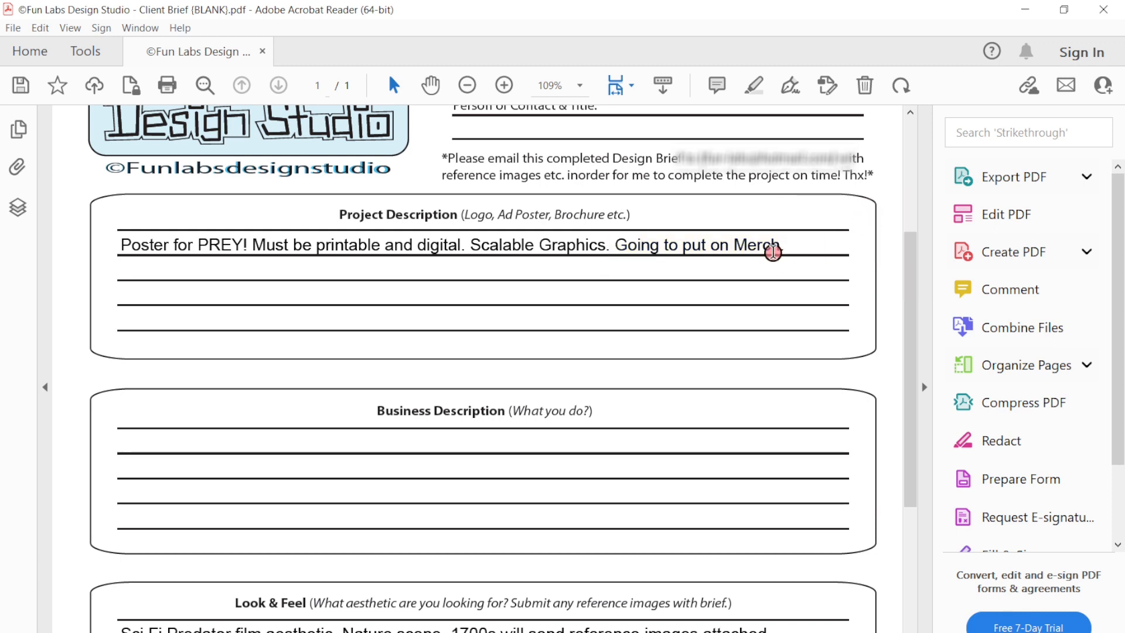
# Strike through "Going to put on Merch." in the Project Description entry.
pyautogui.moveTo(781, 248); pyautogui.dragTo(635, 244)
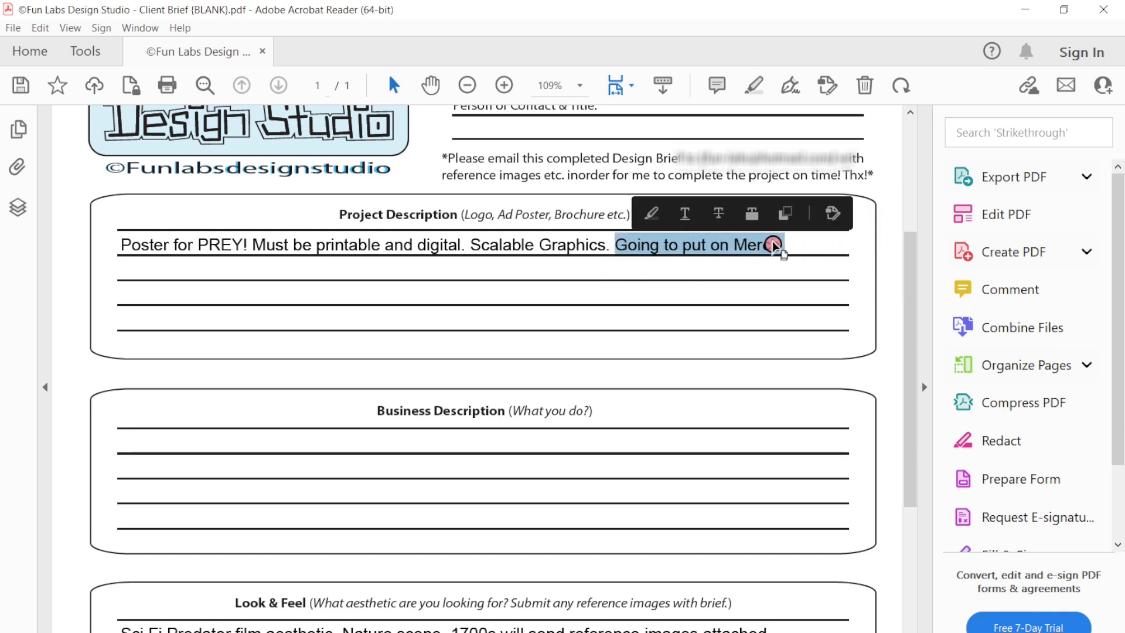
pyautogui.press('Delete')
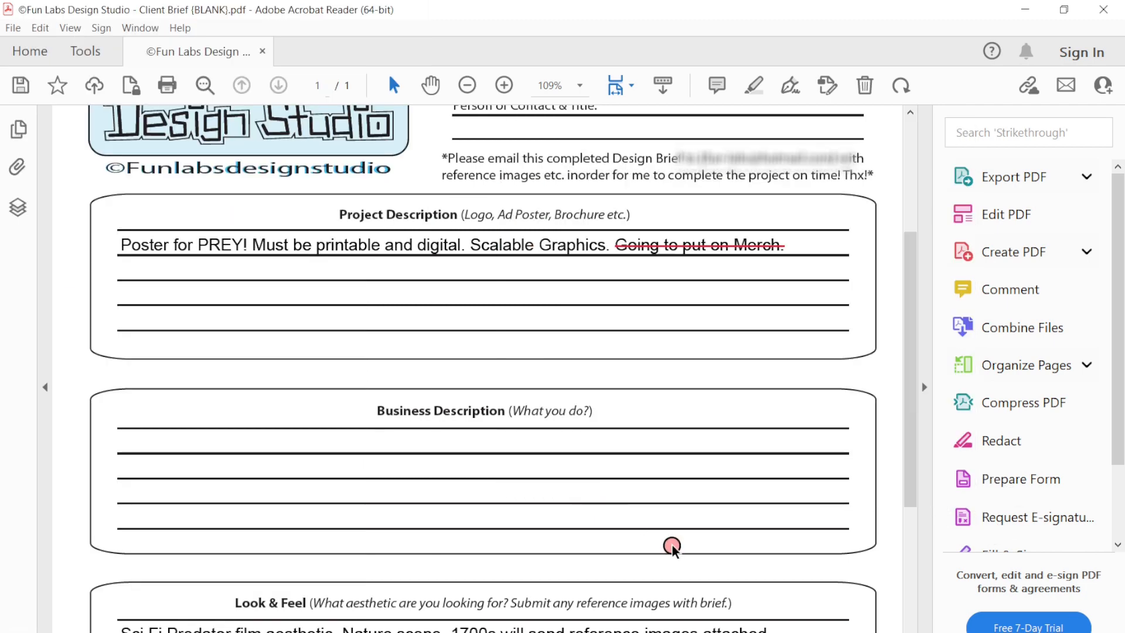
pyautogui.moveTo(910, 332); pyautogui.dragTo(911, 392)
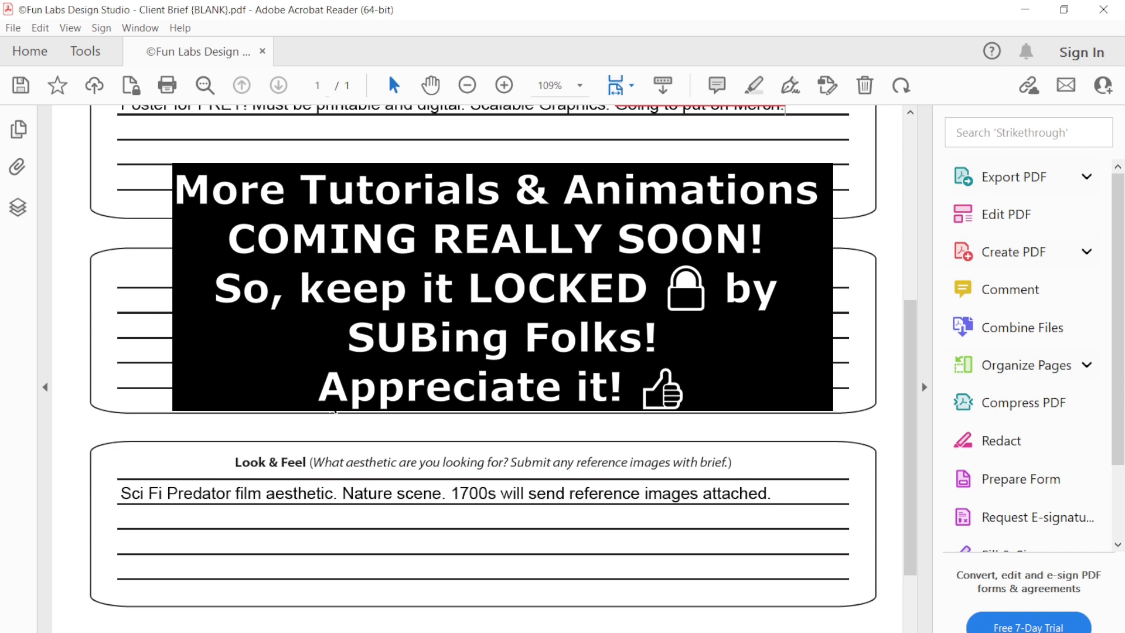
pyautogui.click(330, 400)
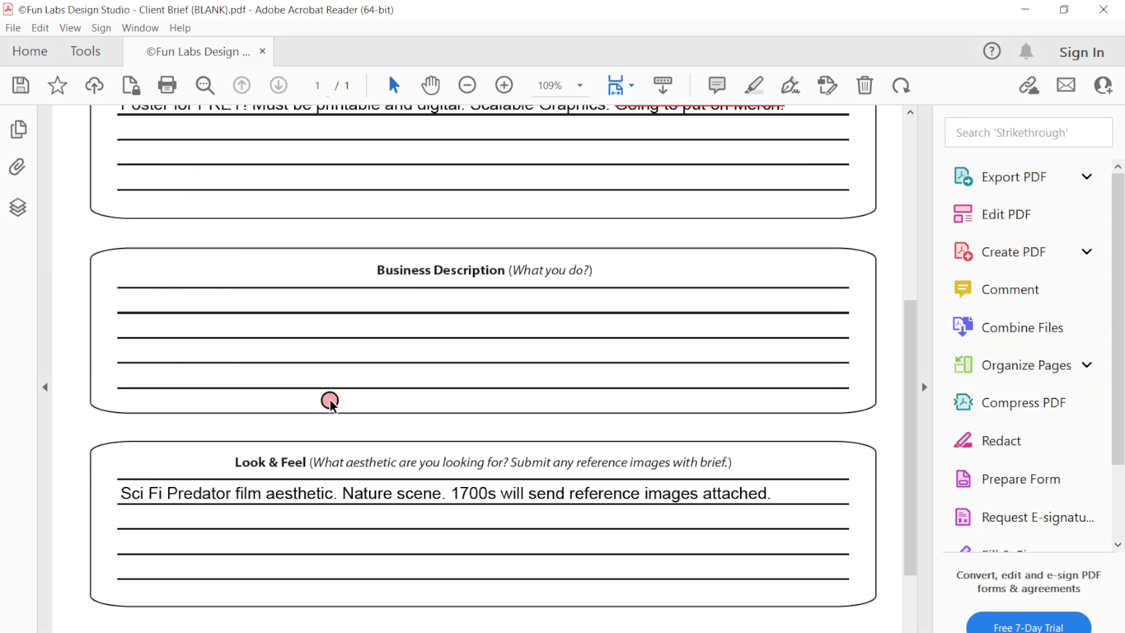